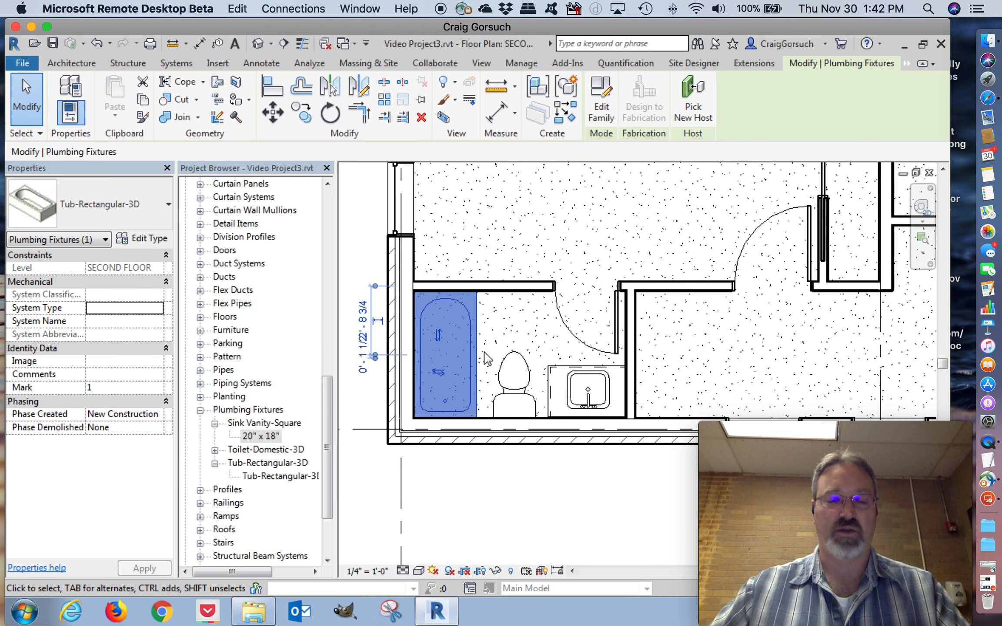
- Copy the second-floor bathroom's tub, toilet, vanity cabinet, countertop and sink to the clipboard
left_click(518, 358, "ctrl")
left_click_drag(520, 492, 648, 360)
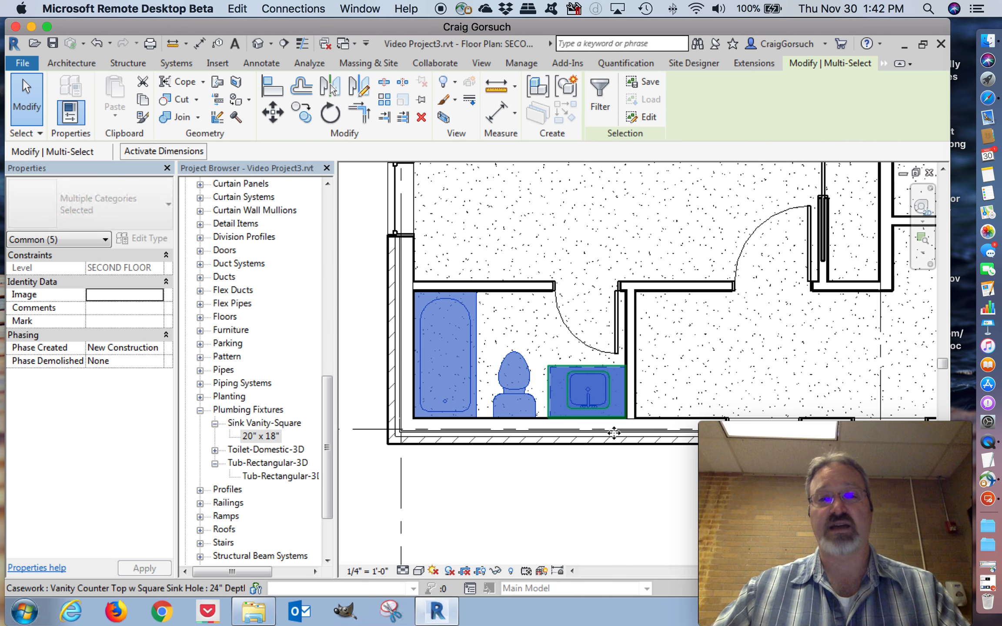
left_click(144, 102)
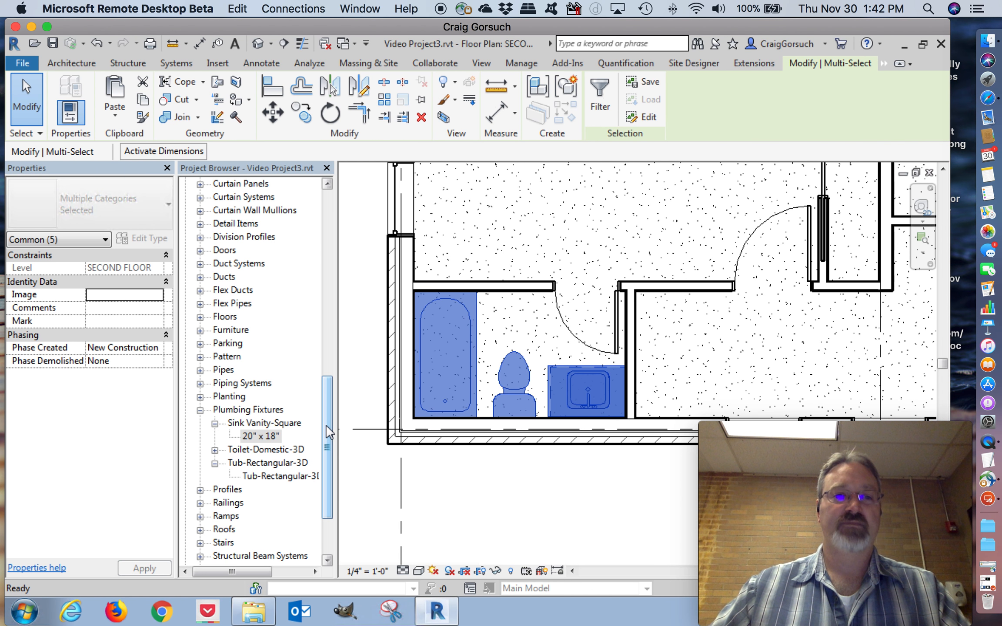
- Open the GROUND FLOOR plan and paste the copied bathroom fixtures aligned to the current view
left_click_drag(330, 419, 329, 206)
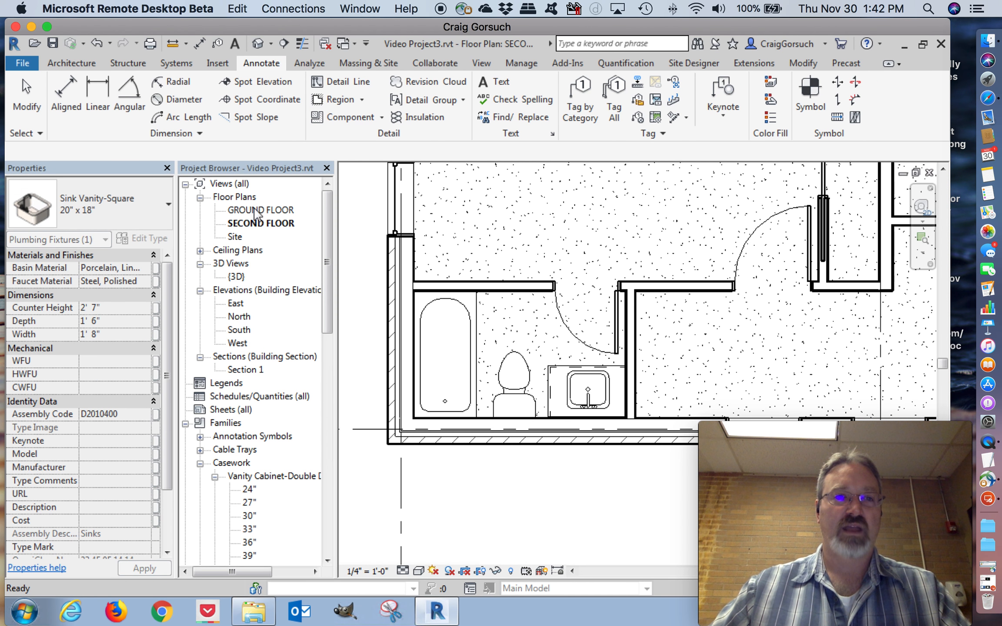
left_click(800, 65)
left_click(113, 115)
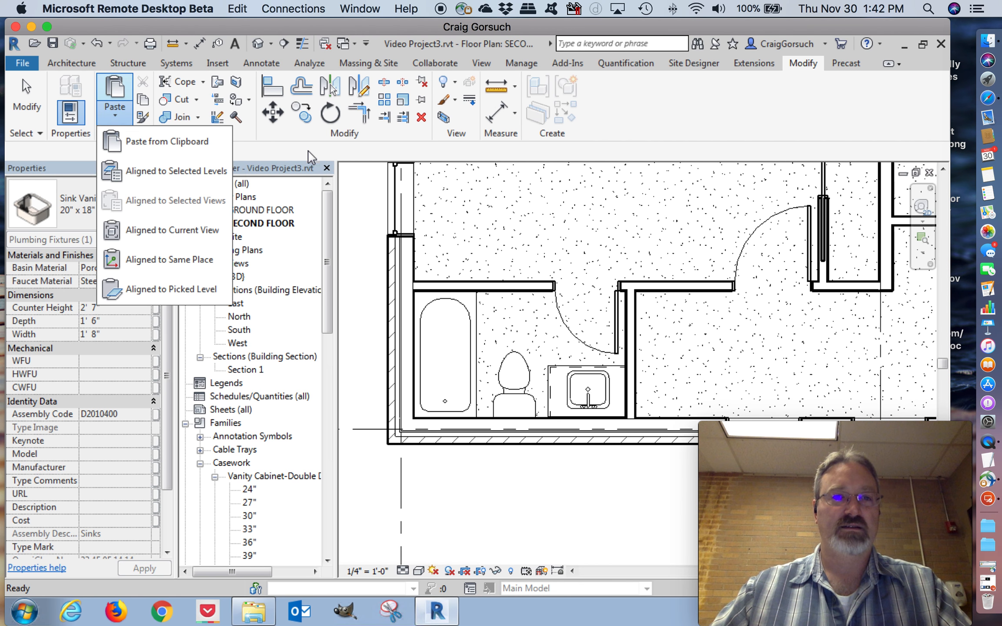
left_click(308, 152)
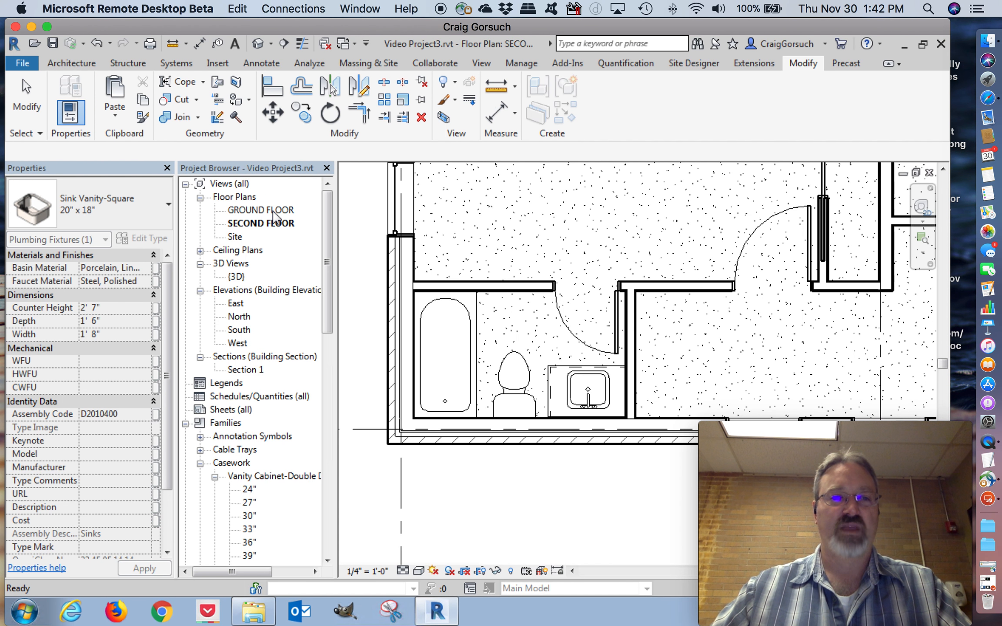
double_click(273, 211)
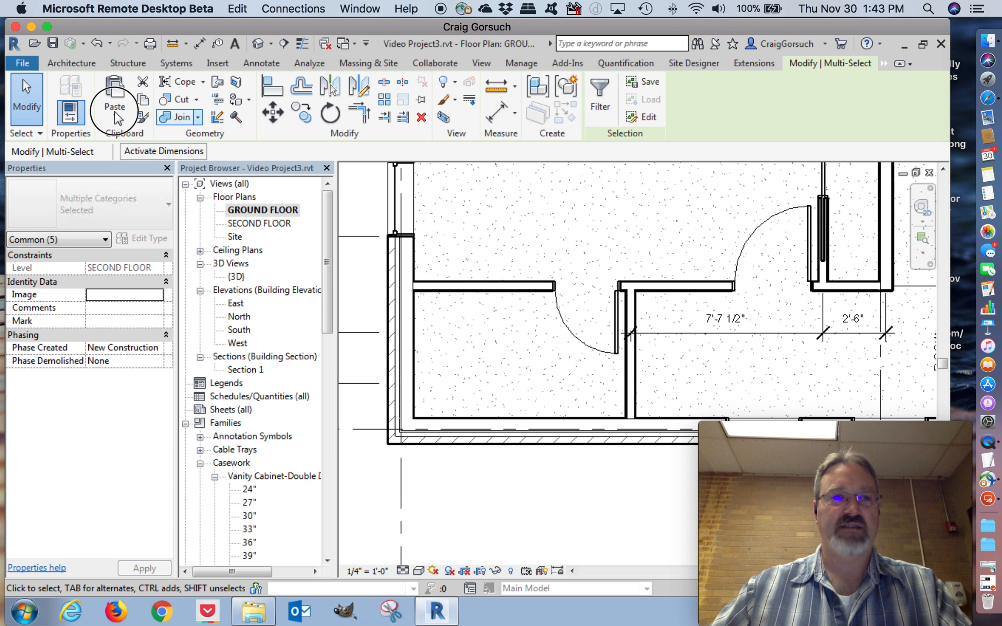
left_click(115, 113)
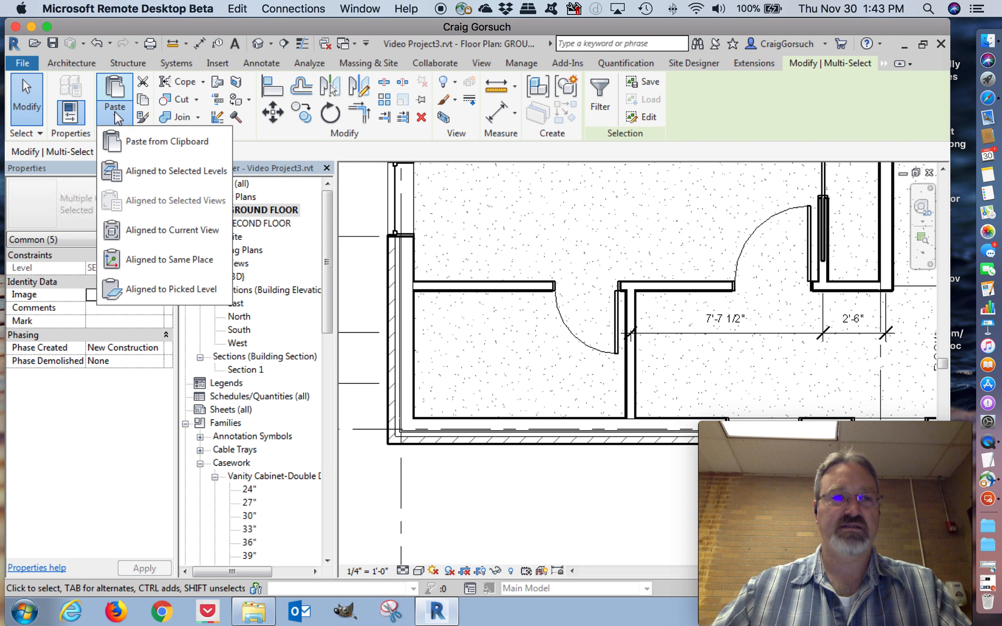
left_click(148, 231)
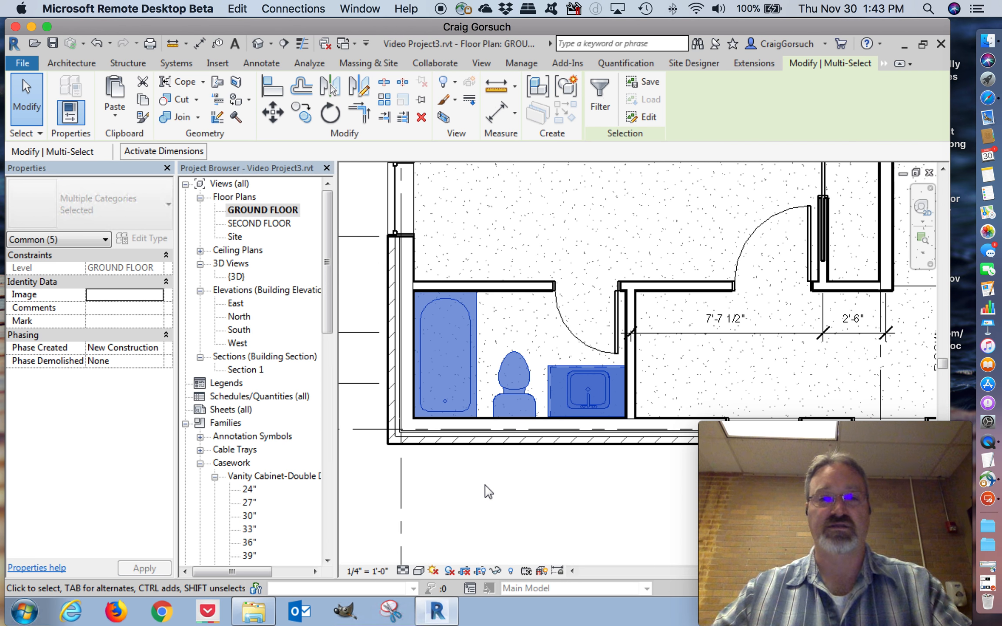
left_click(489, 491)
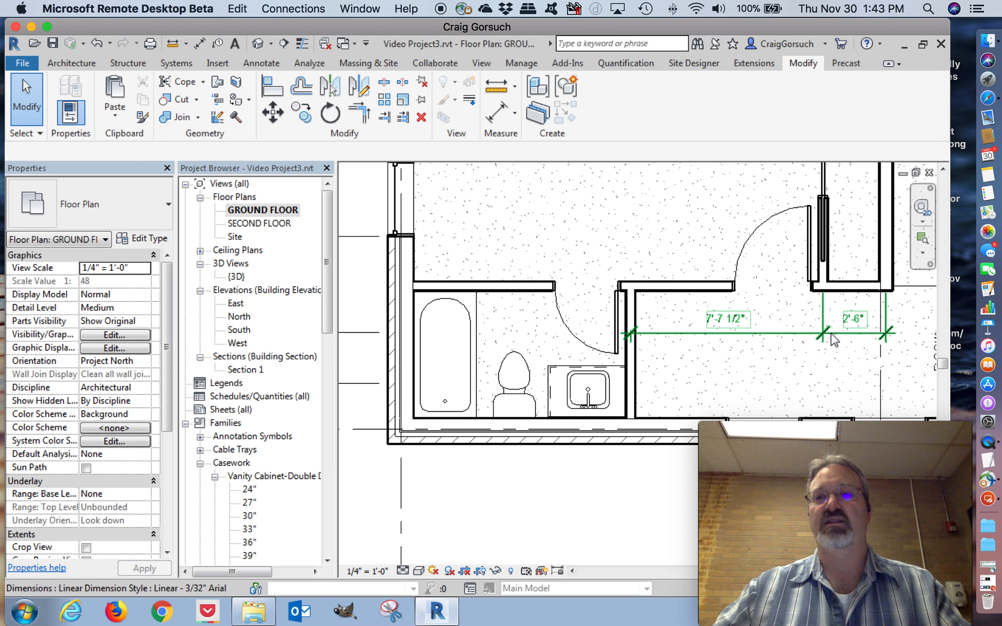
- In the SECOND FLOOR plan, select the whole bathroom with its fixtures and door, including the long partition wall along its upper side
double_click(260, 224)
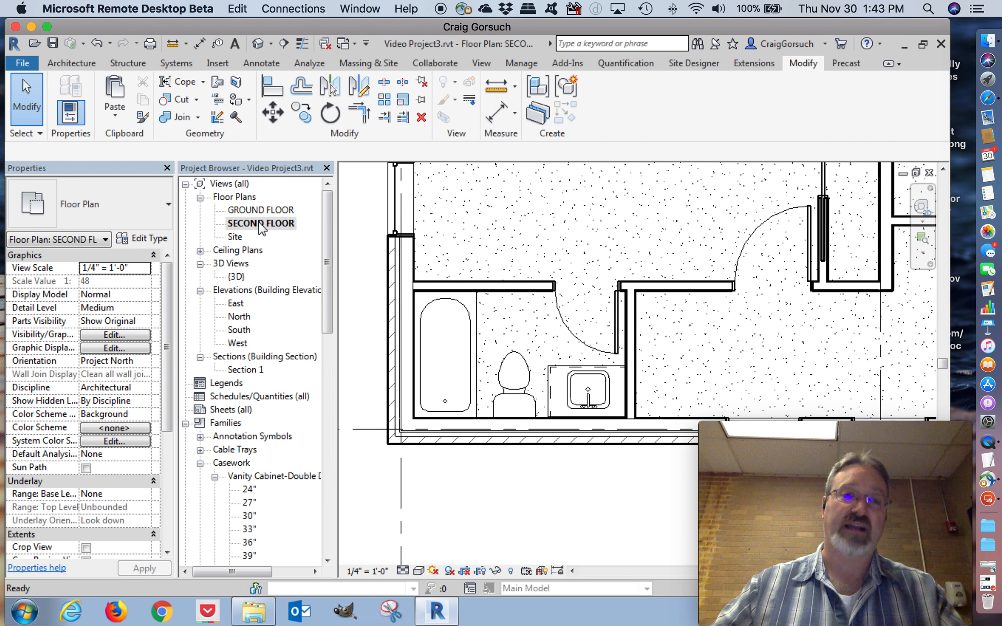
scroll(561, 387, "down", 4)
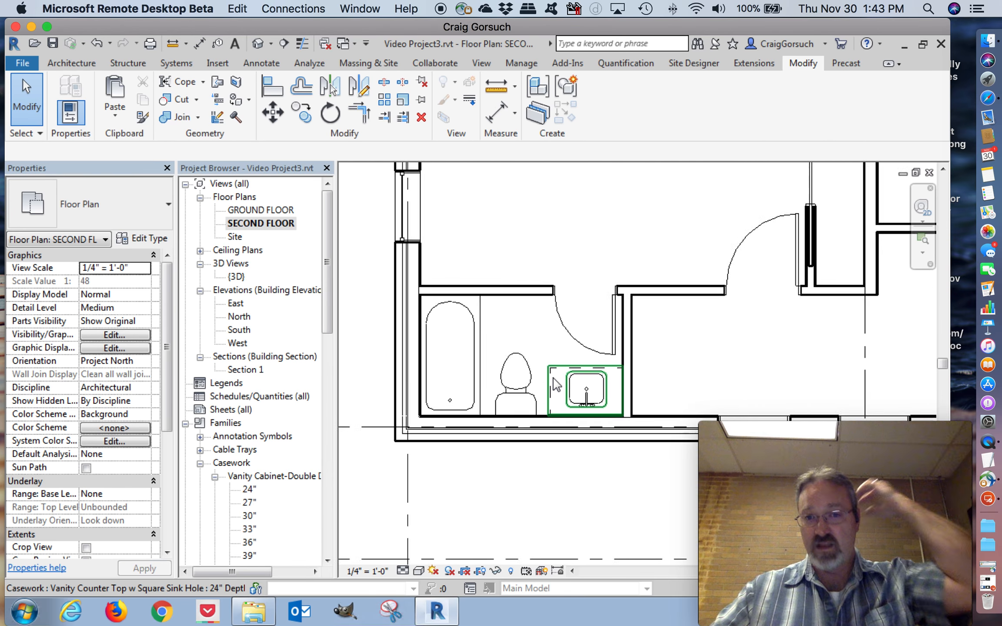
scroll(551, 381, "down", 1)
mouse_move(536, 395)
middle_mouse_down()
mouse_move(490, 436)
mouse_move(556, 417)
middle_mouse_up()
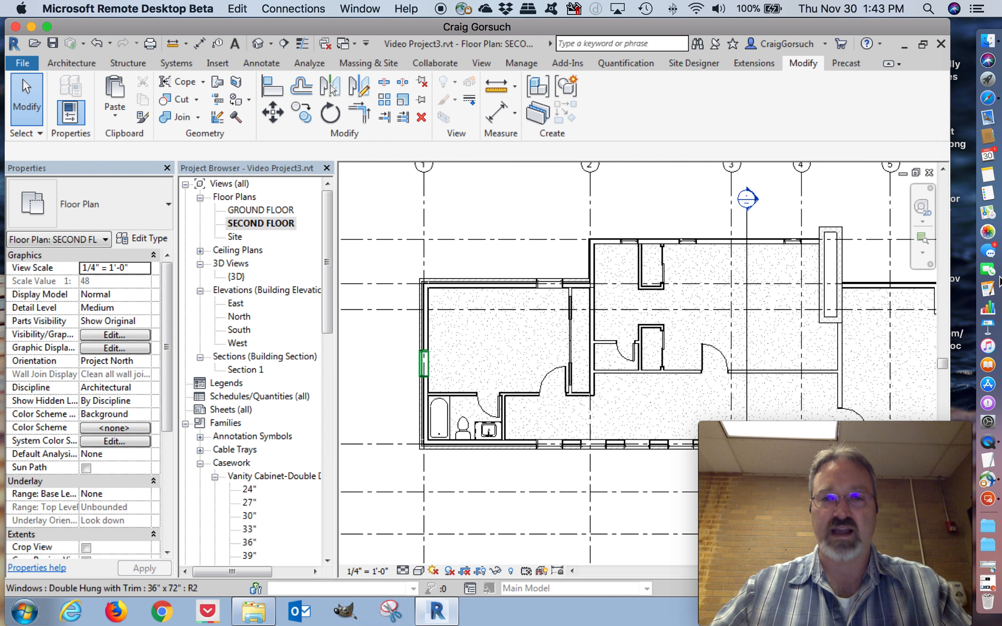
mouse_move(805, 333)
middle_mouse_down()
mouse_move(798, 305)
mouse_move(433, 407)
middle_mouse_up()
mouse_move(380, 429)
left_mouse_down()
mouse_move(474, 358)
mouse_move(503, 356)
left_mouse_up()
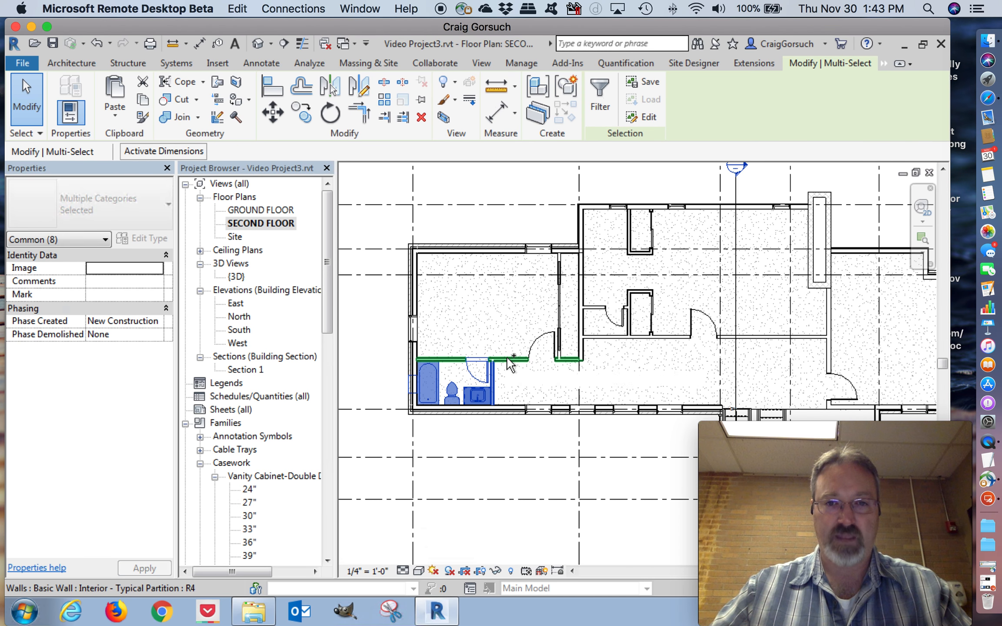
left_click(509, 361, "ctrl")
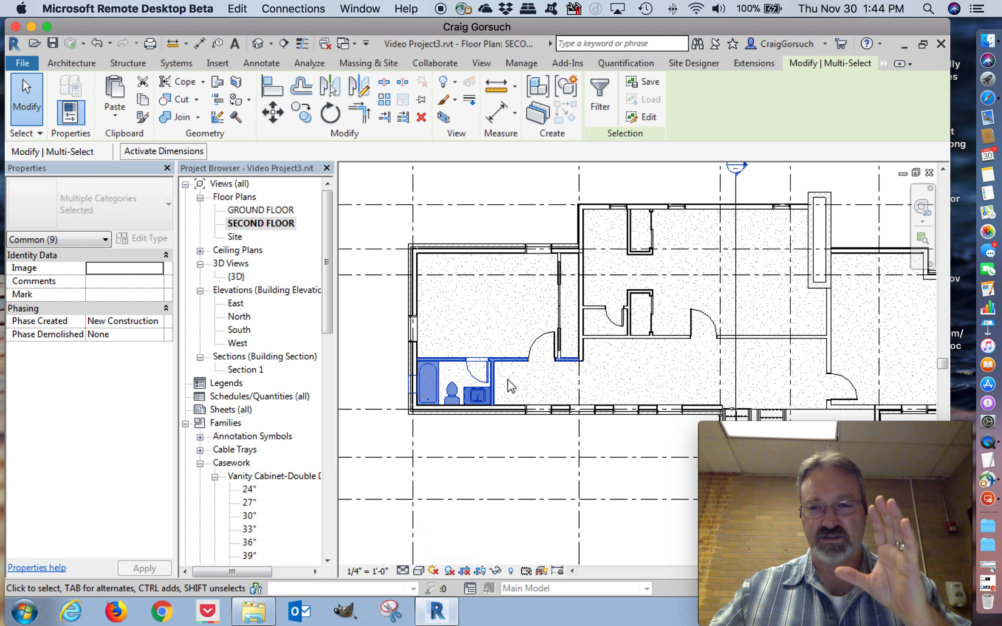
- Copy the selected bathroom unconstrained from the inside exterior corner beside the tub to the inside wall corner at the masonry chimney's right face
scroll(411, 405, "up", 5)
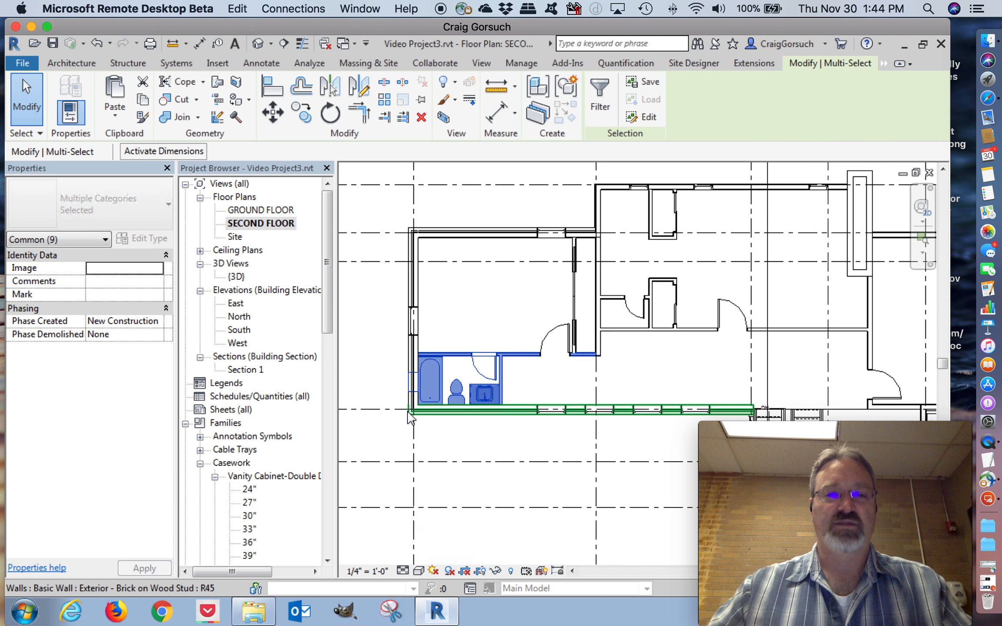
scroll(409, 415, "up", 4)
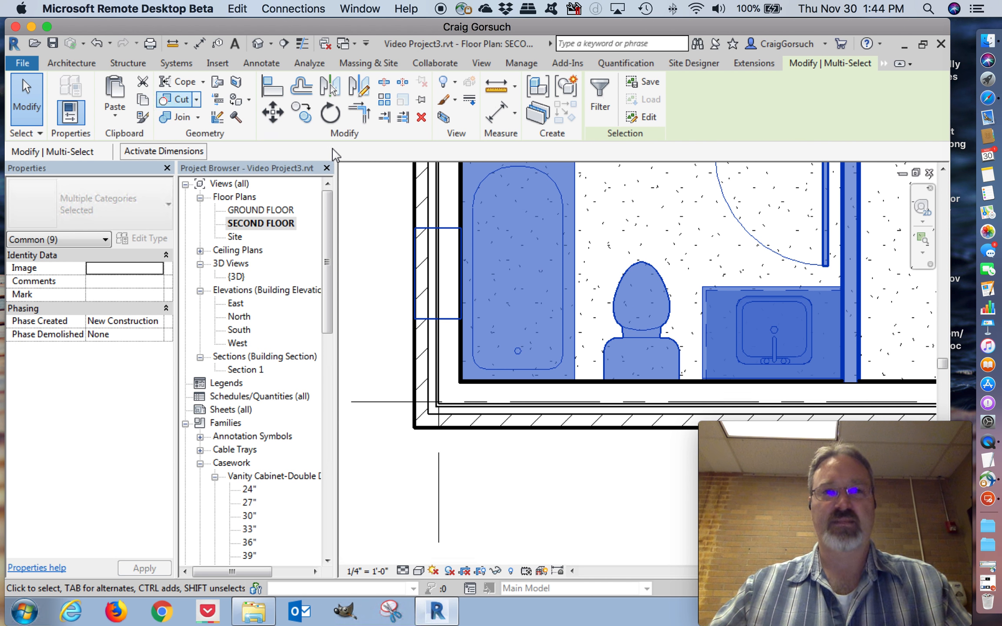
left_click(304, 117)
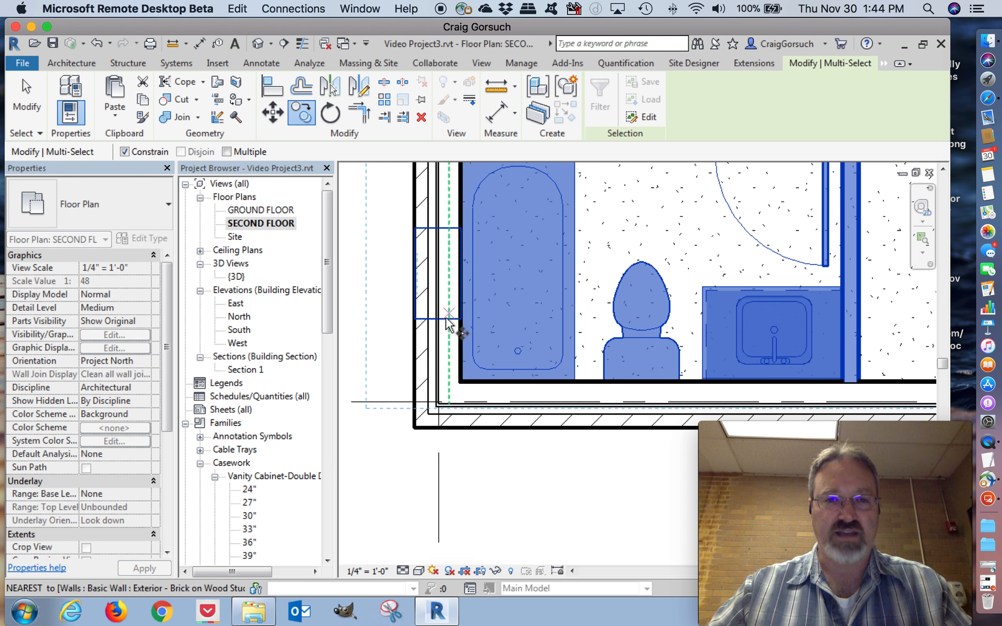
middle_click_drag(651, 194, 622, 259)
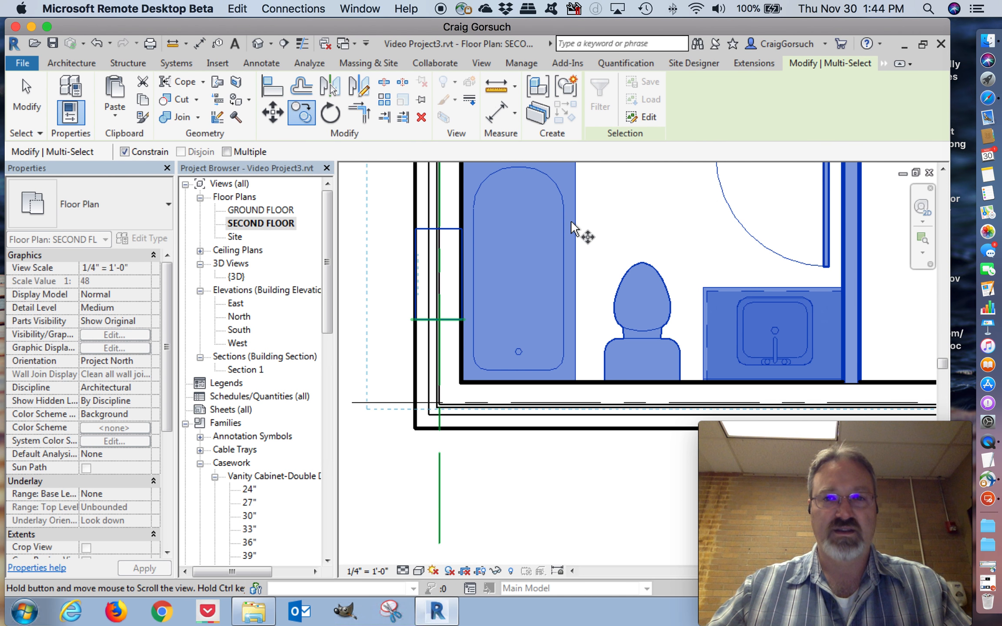
scroll(600, 204, "down", 1)
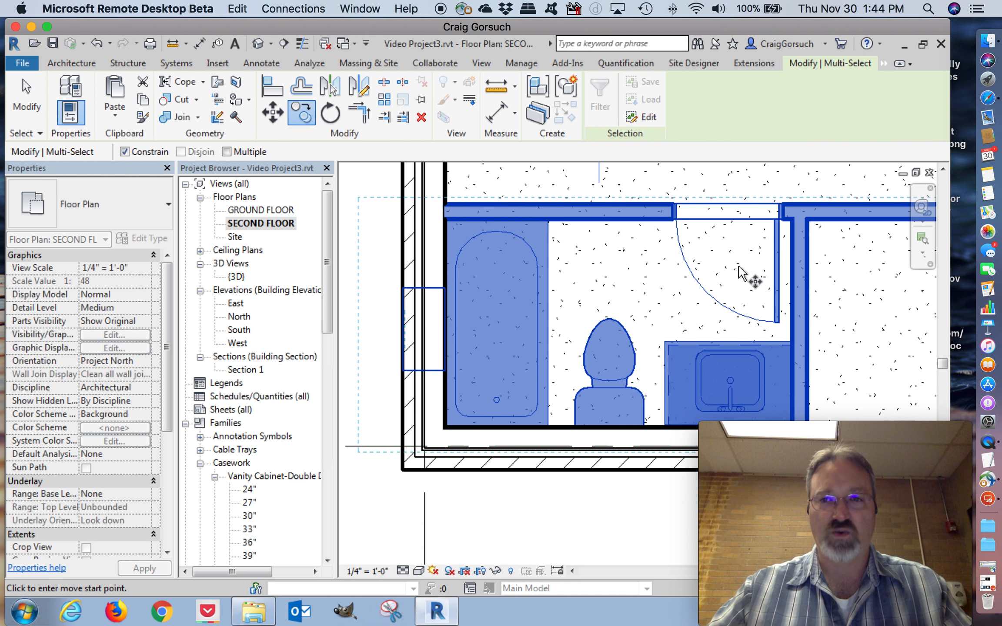
left_click(447, 428)
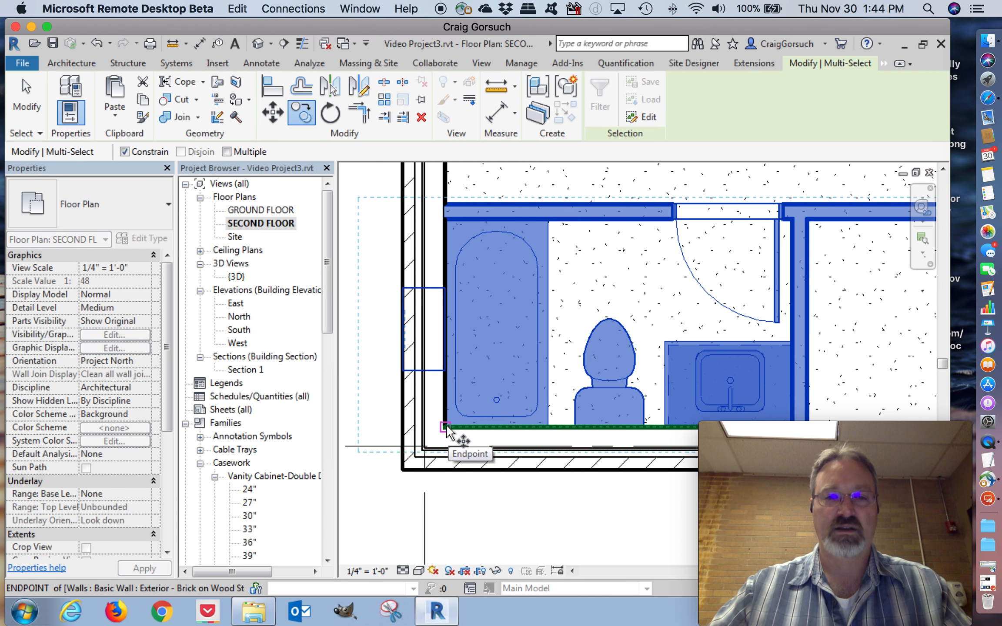
left_click(447, 427)
scroll(448, 430, "down", 4)
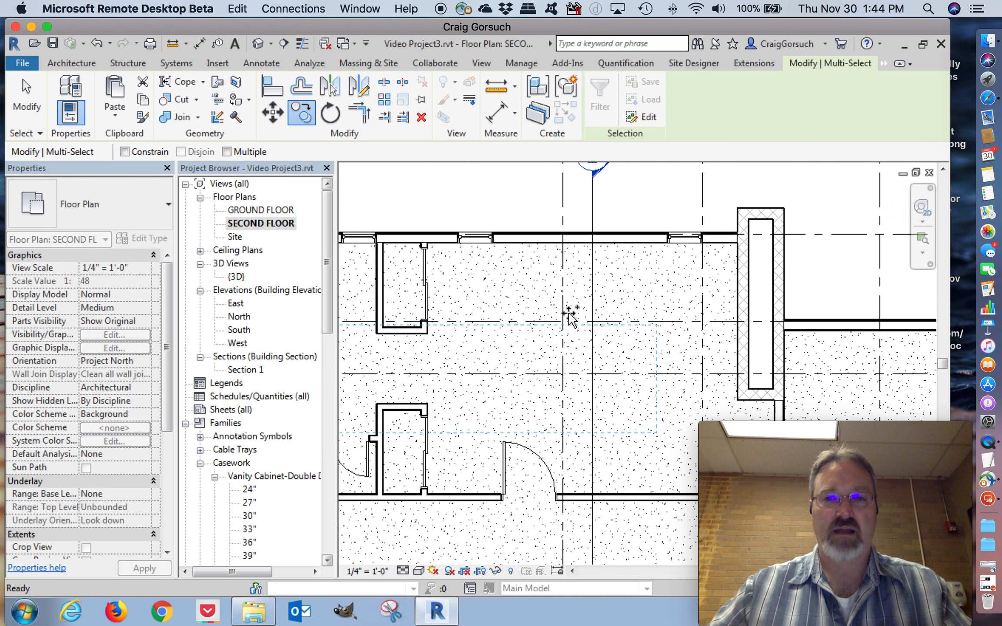
middle_click_drag(449, 308, 408, 277)
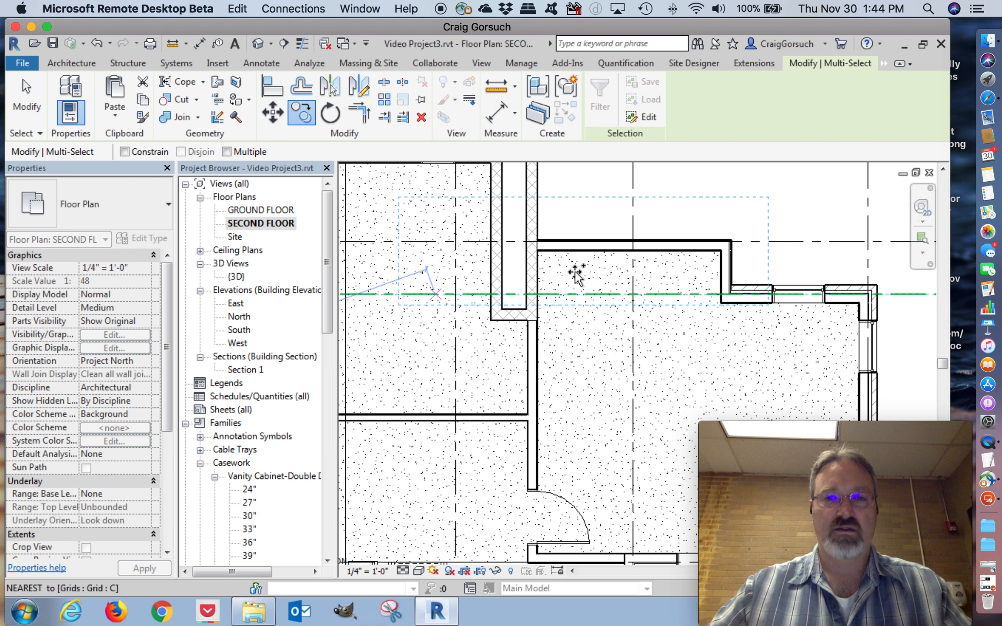
scroll(547, 260, "up", 3)
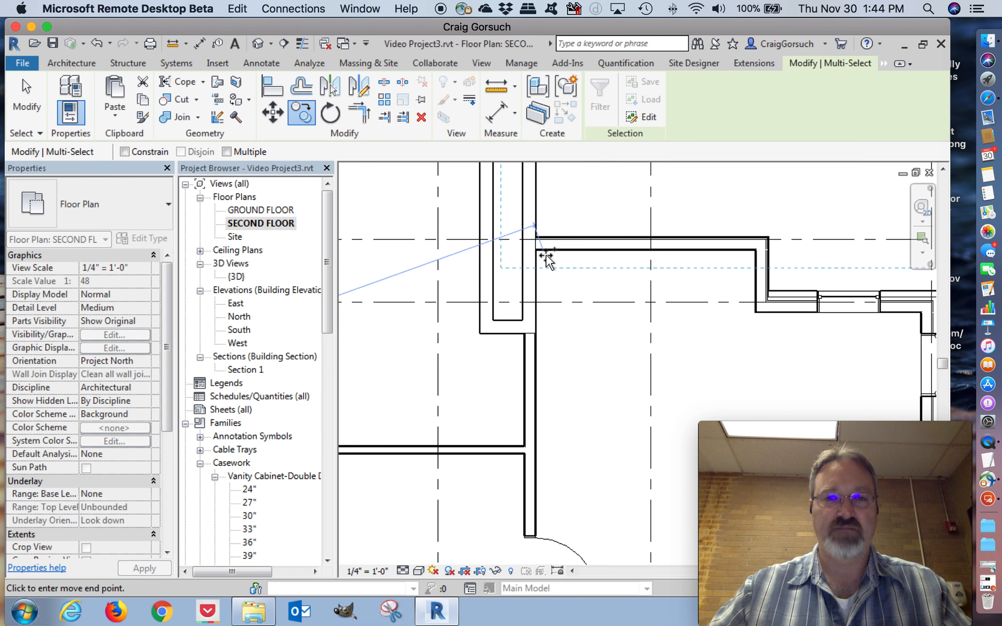
middle_click_drag(547, 261, 537, 297)
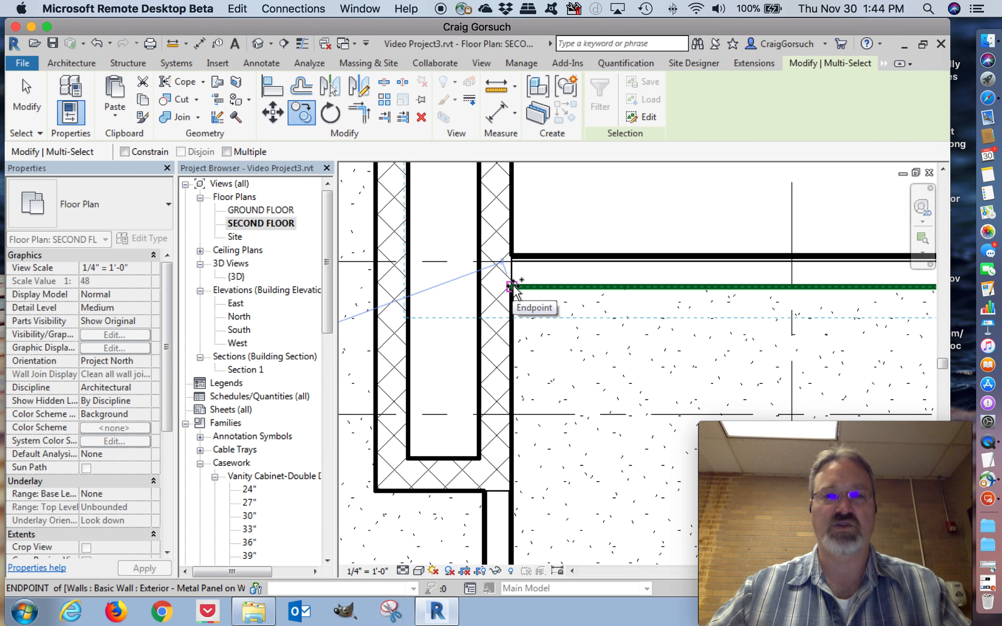
left_click(513, 286)
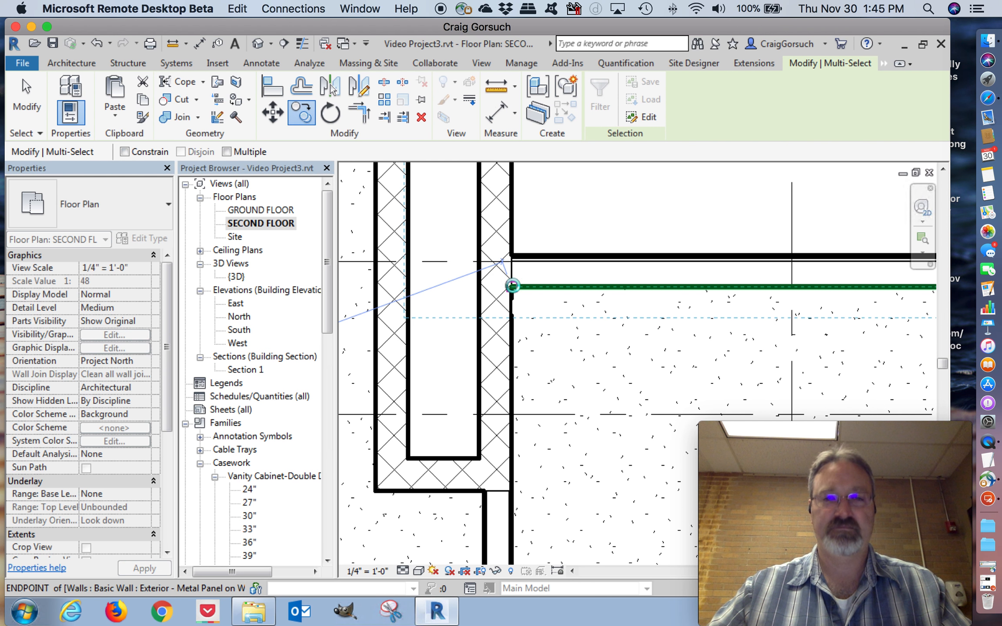
left_click(513, 286)
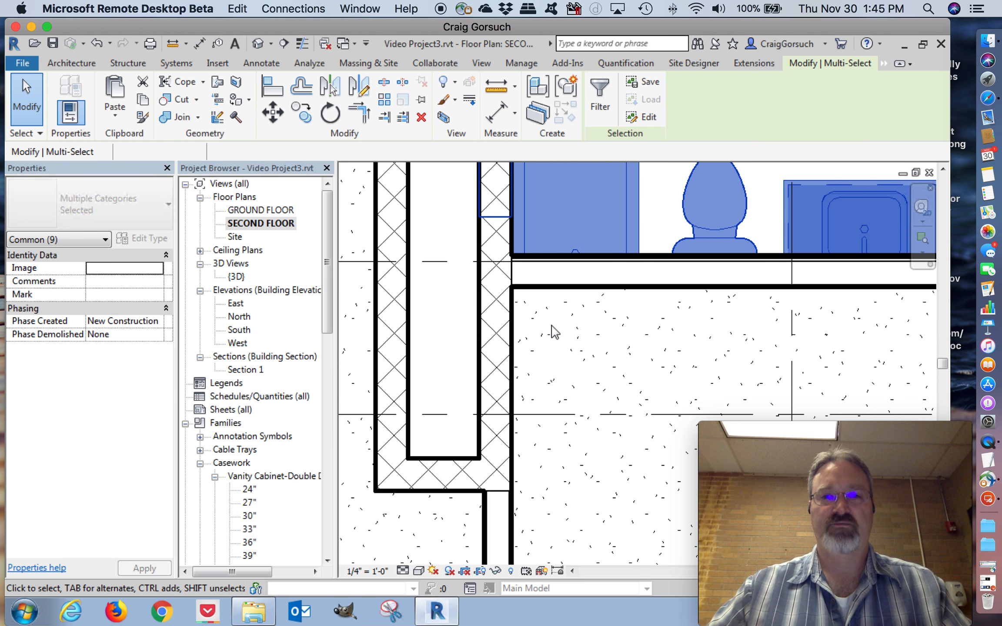
- Start rotating the copied bathroom and place the center of rotation at the inside wall corner by the masonry chimney's right face
scroll(552, 326, "down", 2)
middle_click_drag(568, 338, 511, 361)
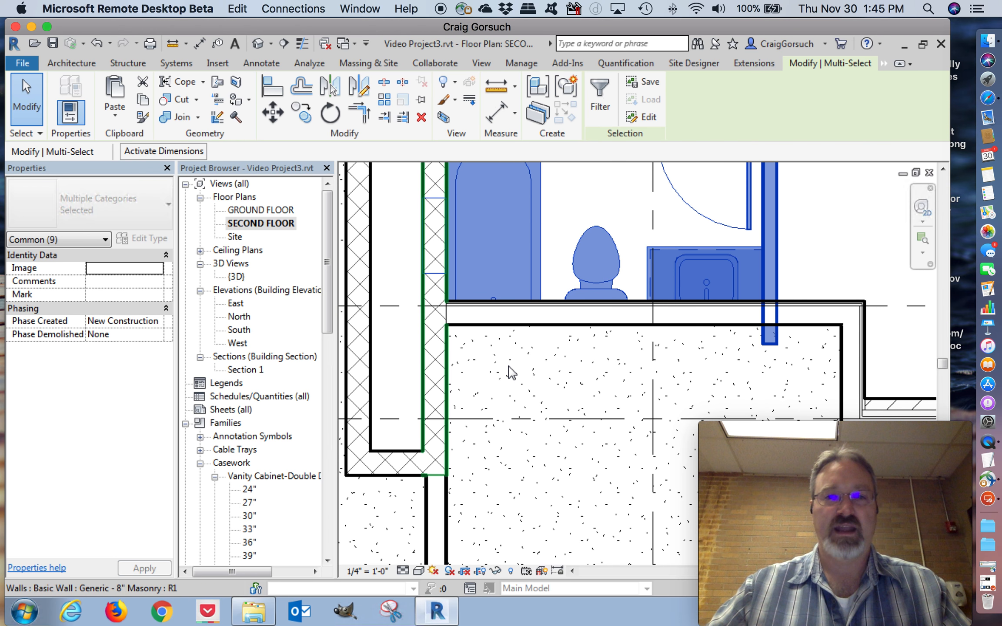
scroll(510, 373, "down", 2)
scroll(513, 381, "down", 3)
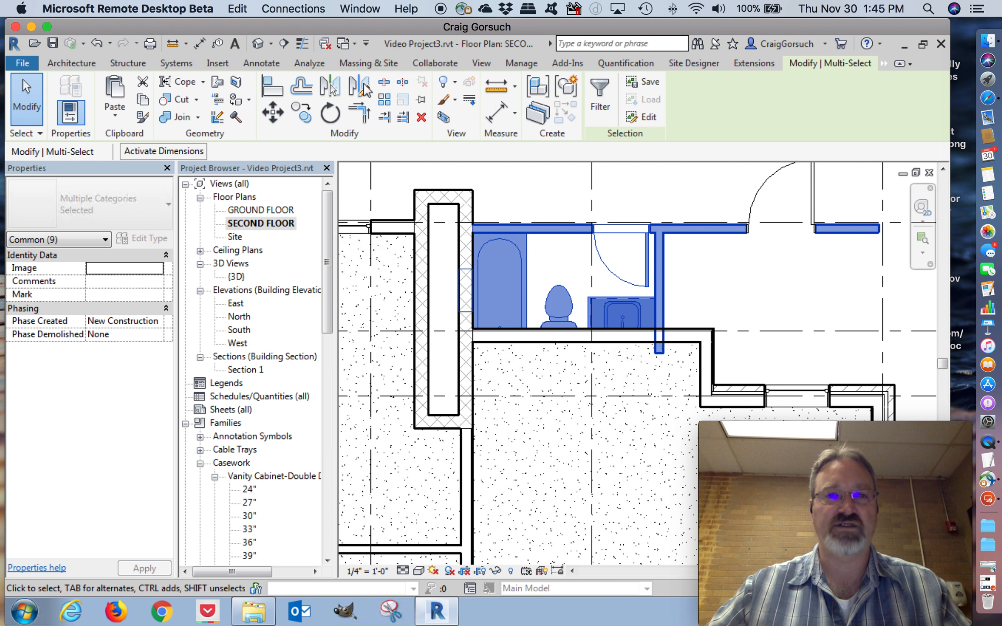
left_click(330, 114)
left_click(589, 323)
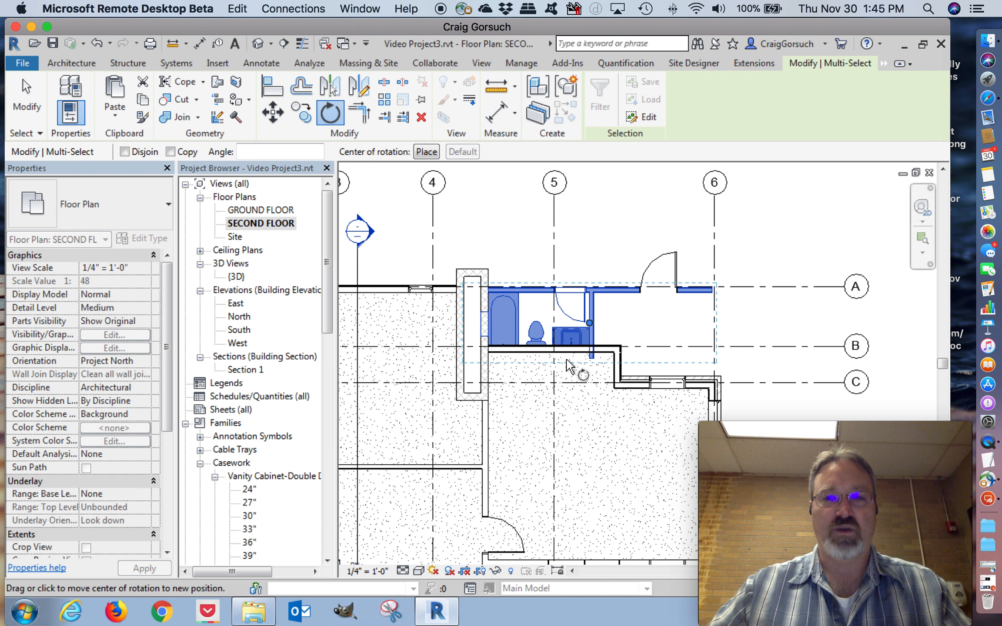
scroll(568, 365, "up", 3)
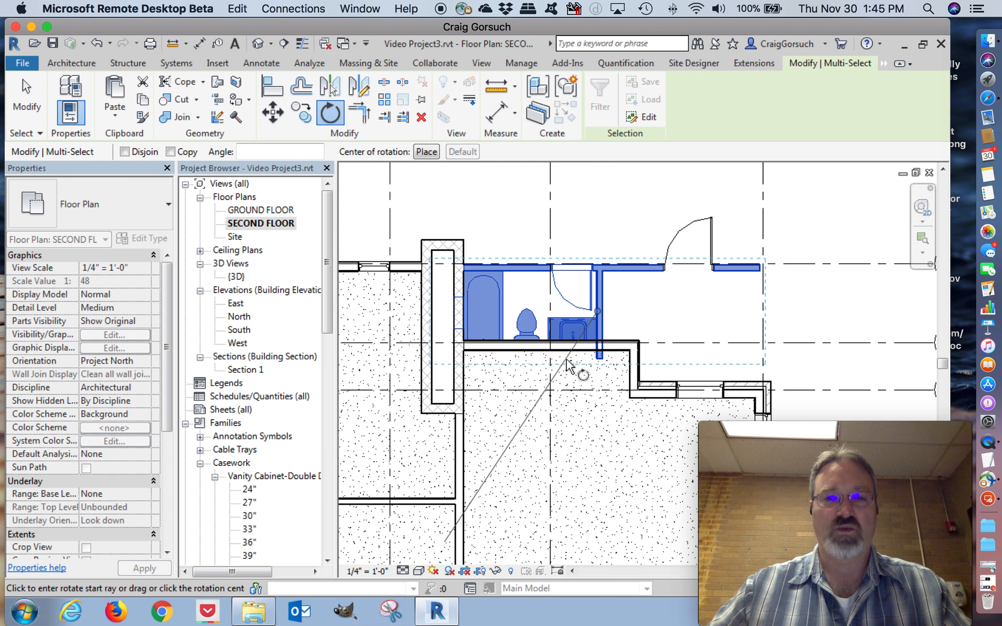
scroll(570, 358, "up", 2)
middle_click_drag(638, 360, 650, 355)
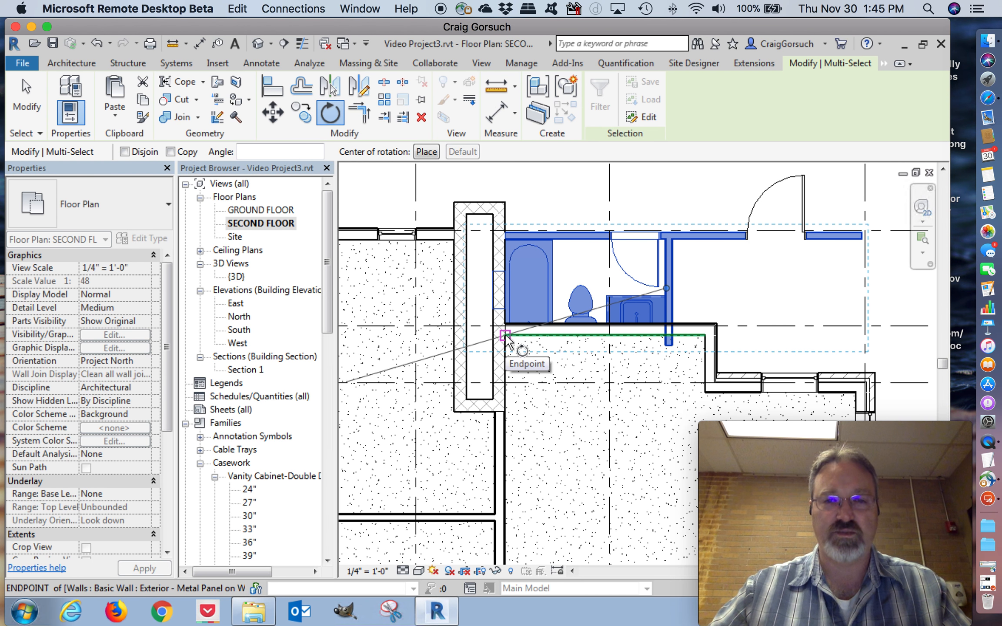
left_click(666, 288)
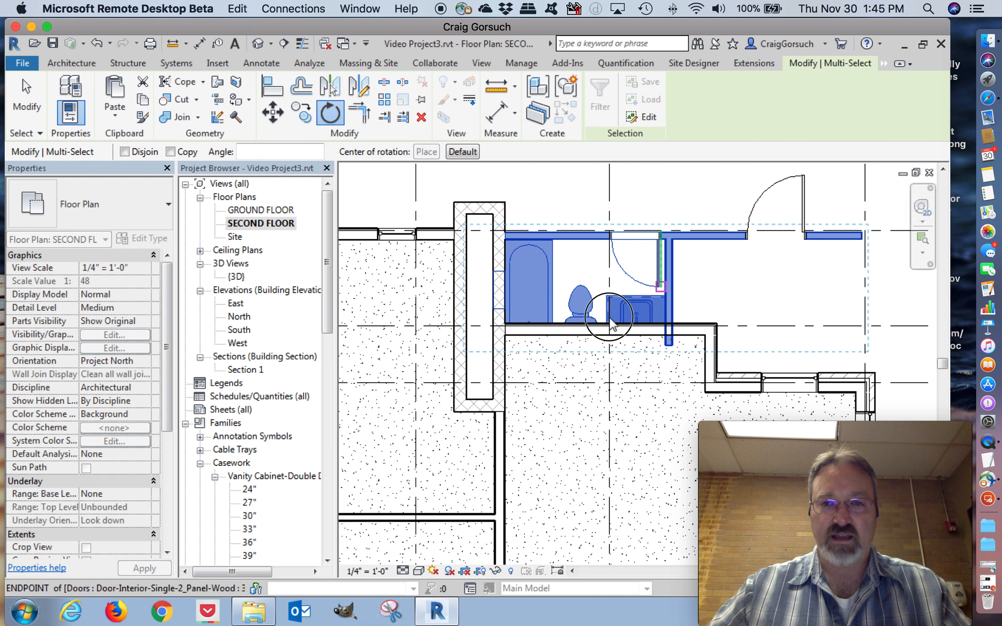
left_click(505, 336)
left_click(505, 336)
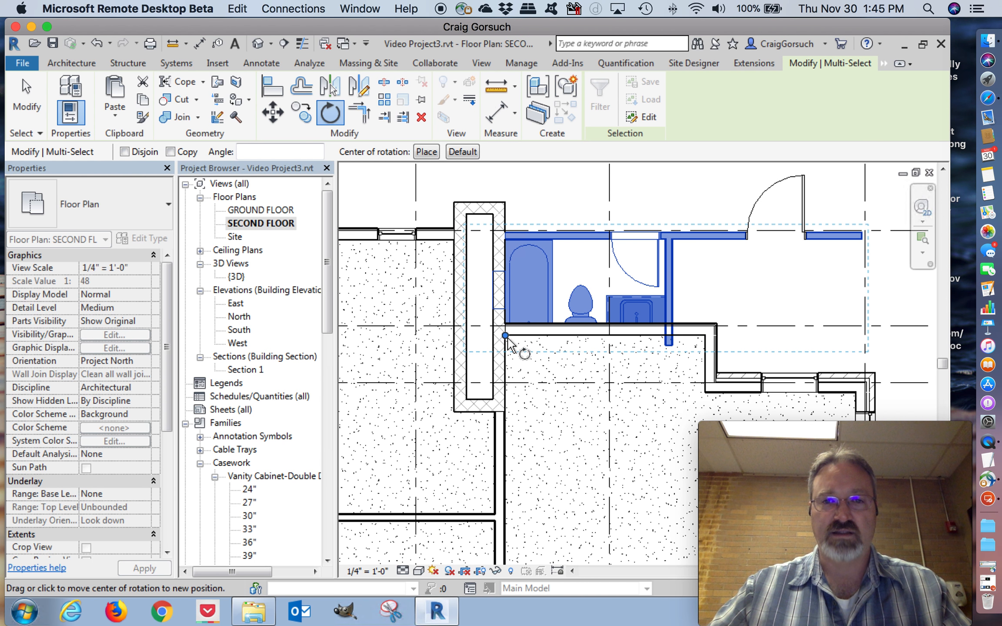
- Rotate the copied bathroom 90° clockwise from the horizontal, unjoin the conflicting elements and clear the selection
left_click(755, 336)
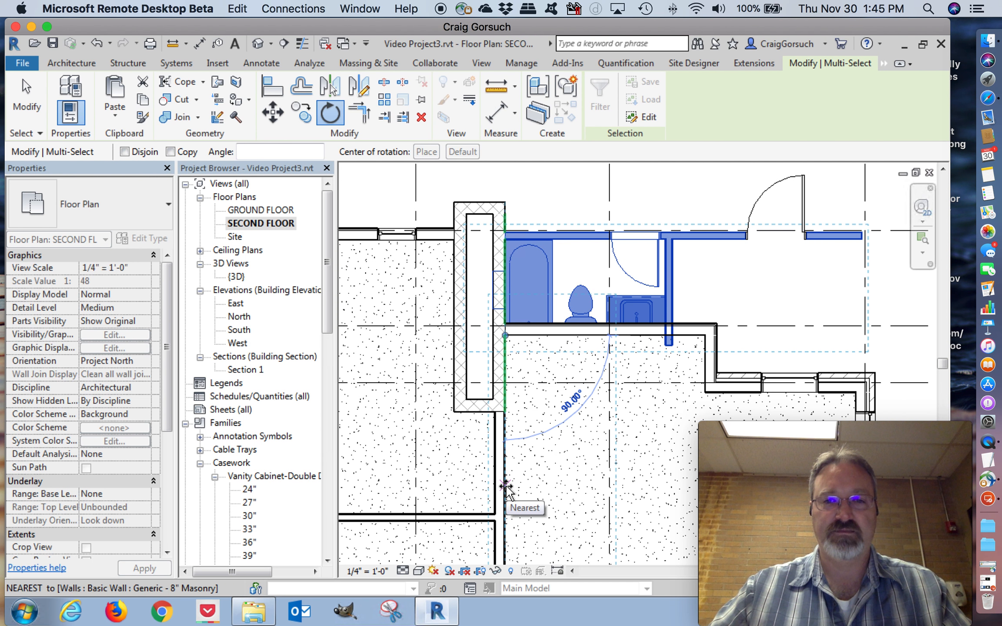
left_click(506, 486)
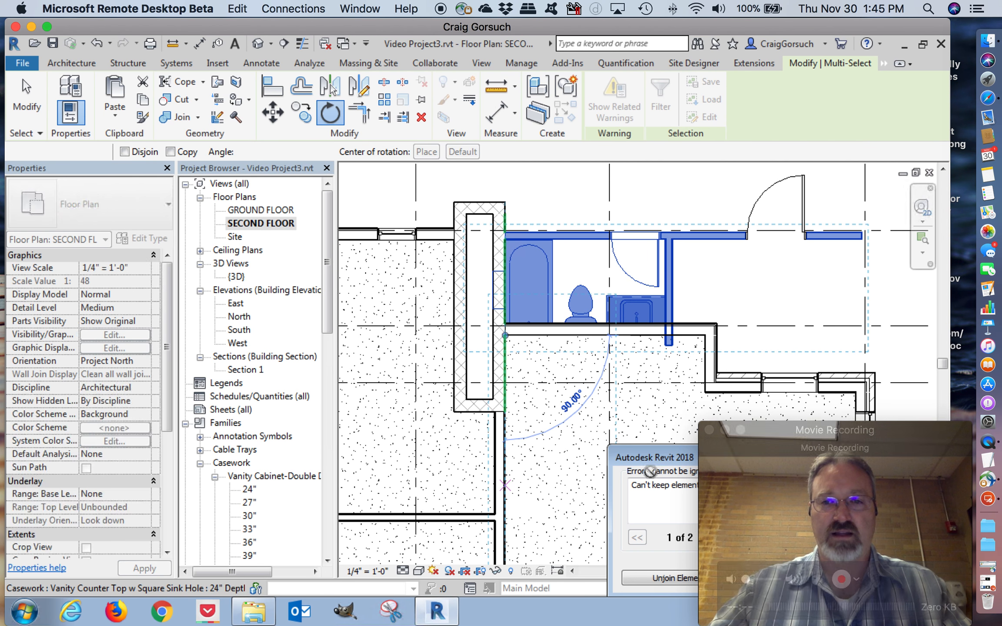
left_click_drag(765, 419, 765, 260)
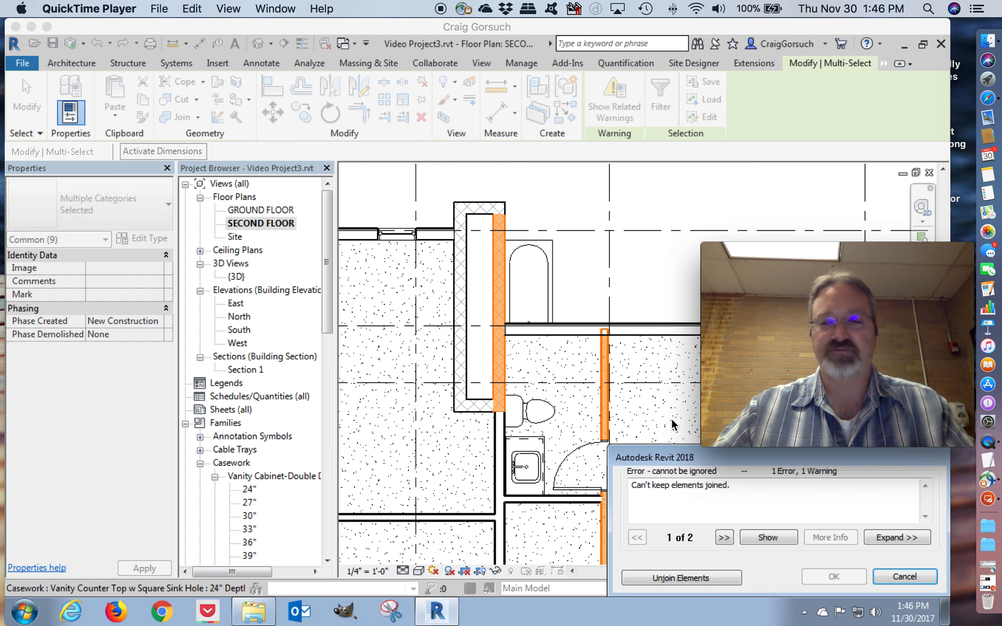
left_click(678, 579)
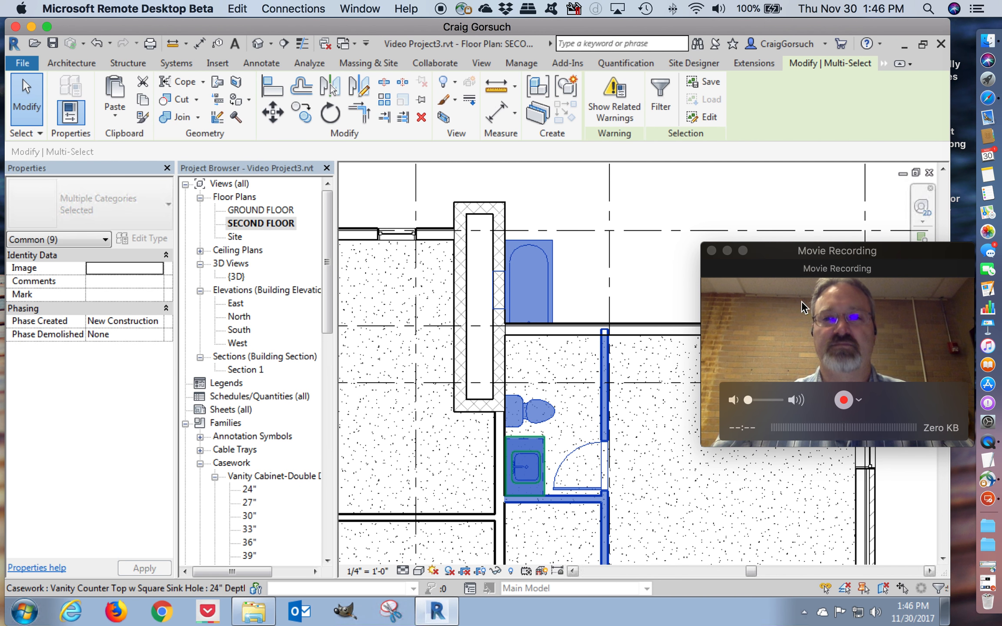
left_click_drag(801, 272, 793, 453)
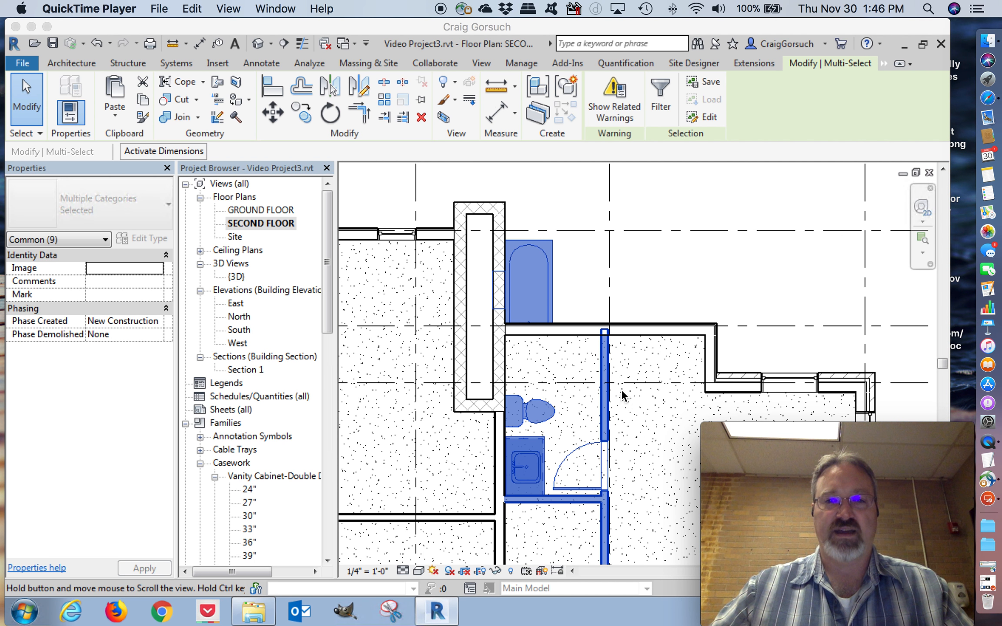
middle_click_drag(617, 390, 590, 330)
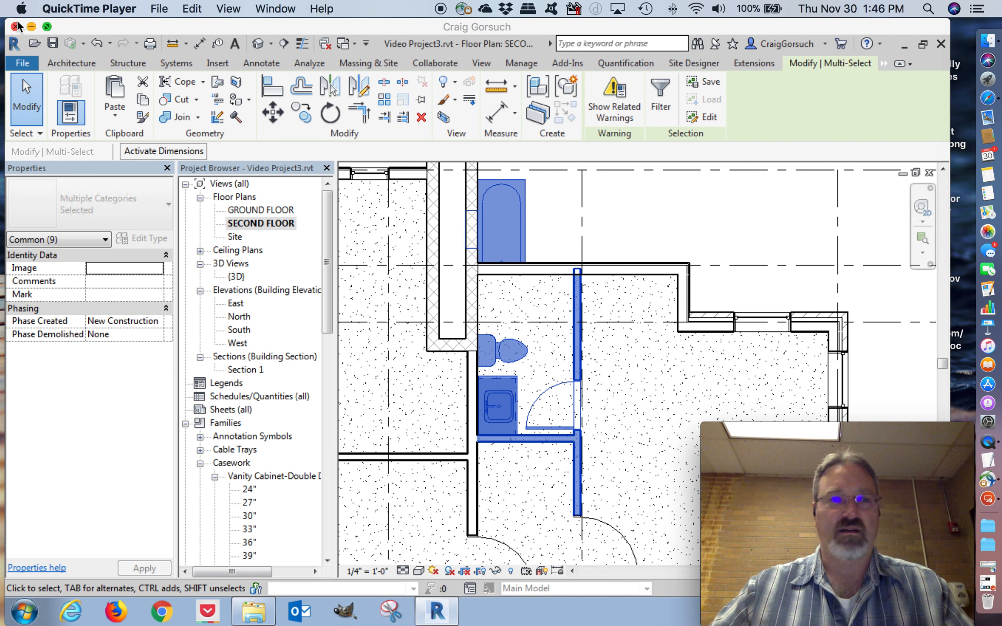
left_click(31, 106)
left_click(31, 105)
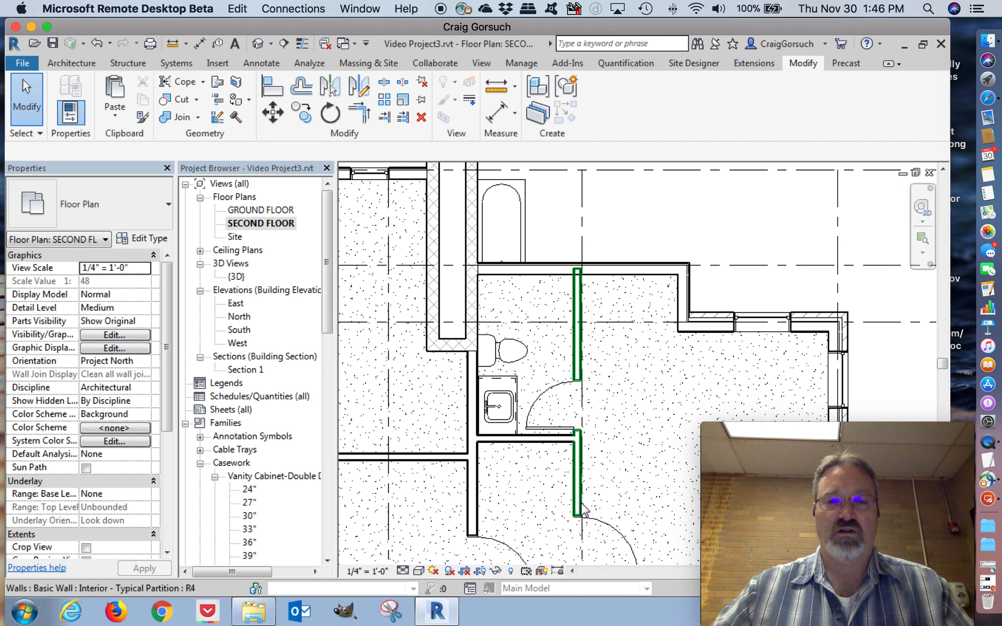
- Trim the long rotated partition to a corner with the bathroom's lower wall, deleting the door instance on the removed part
middle_click_drag(585, 435, 576, 350)
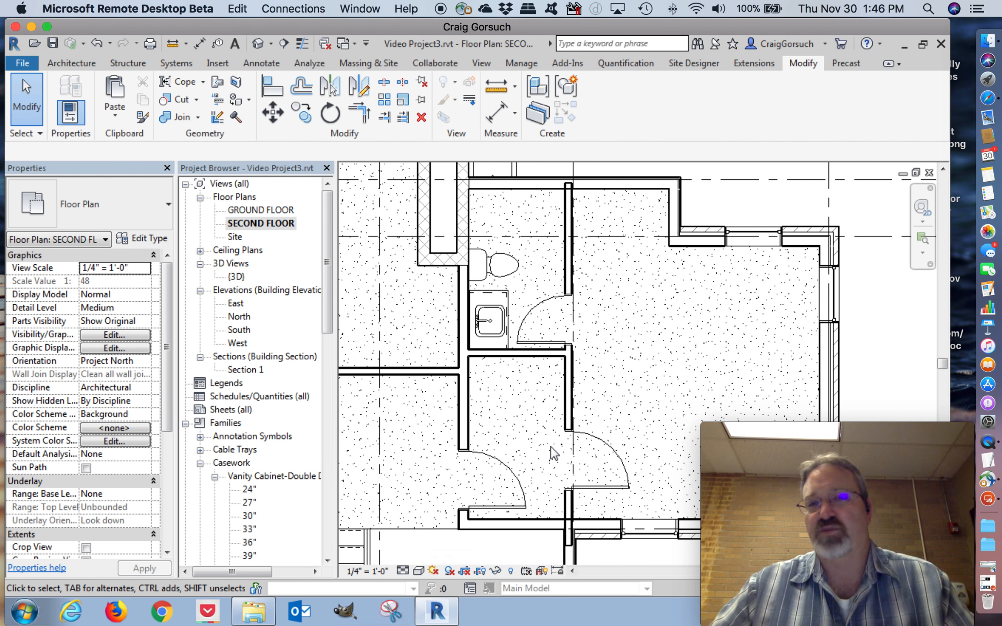
left_click(359, 114)
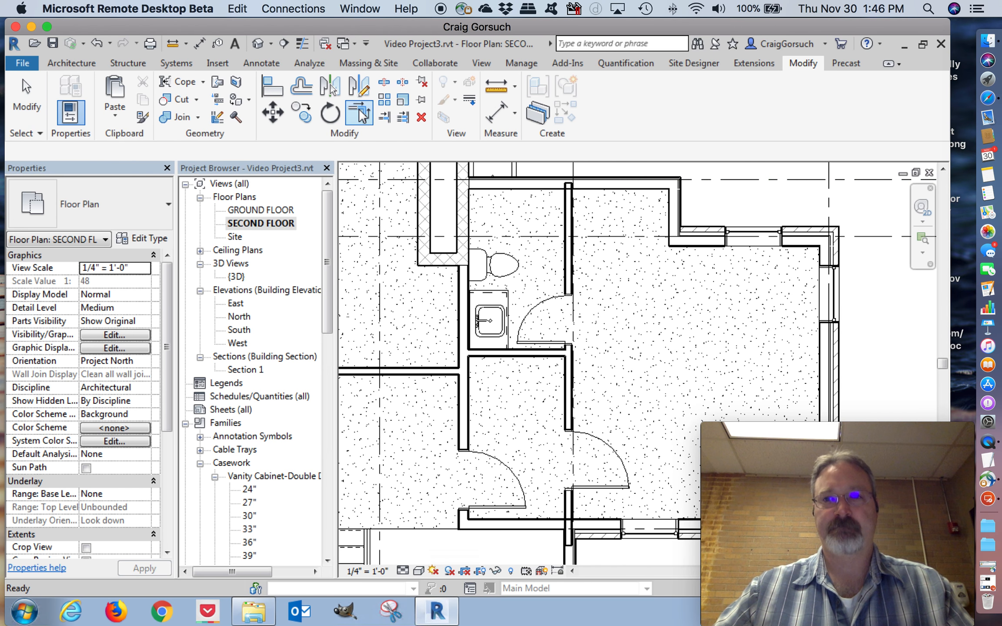
left_click(568, 266)
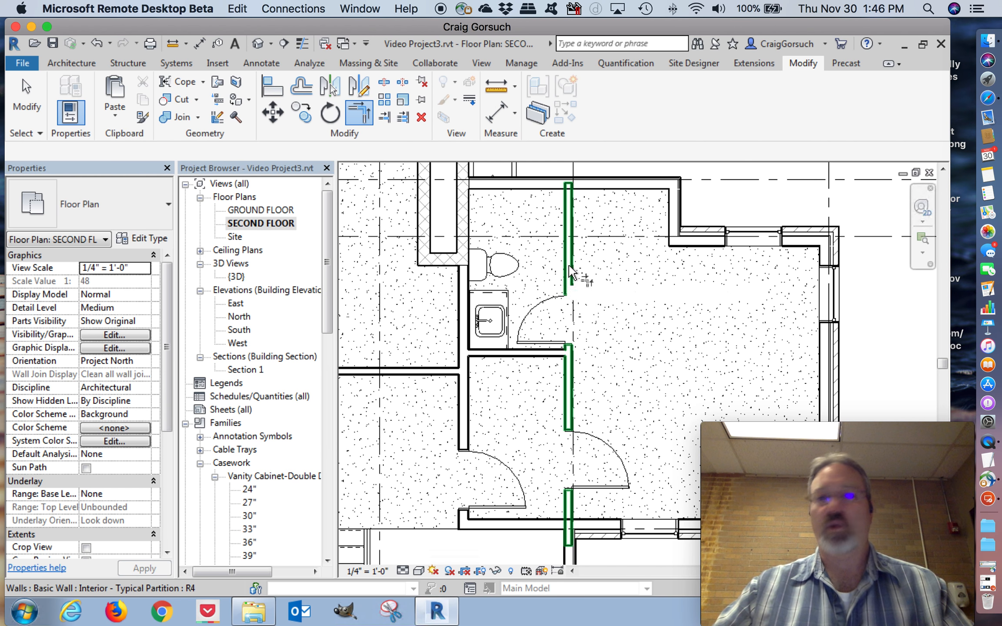
left_click(529, 354)
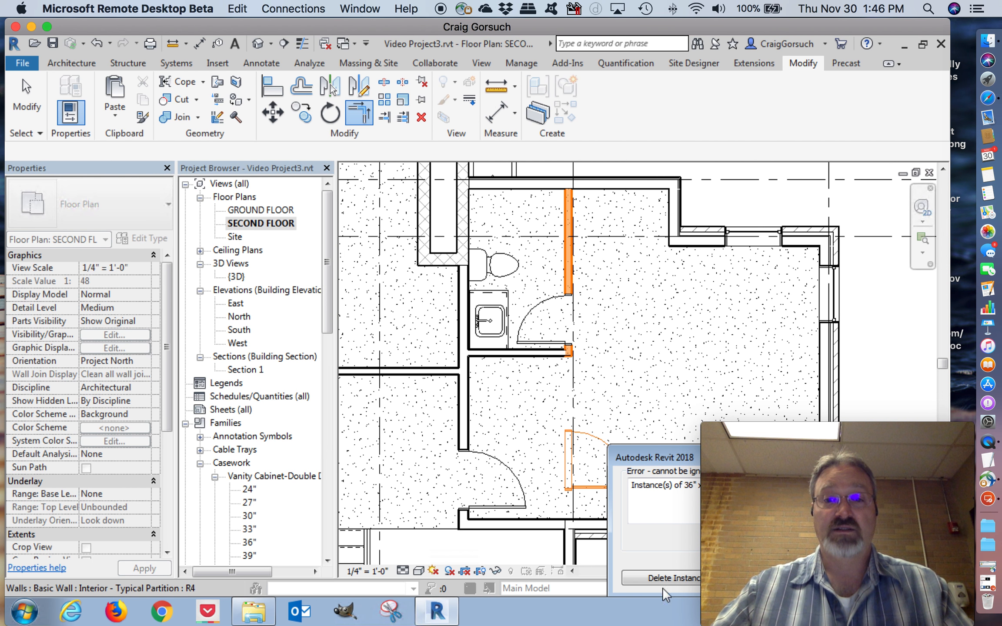
left_click(679, 578)
left_click_drag(824, 539, 827, 132)
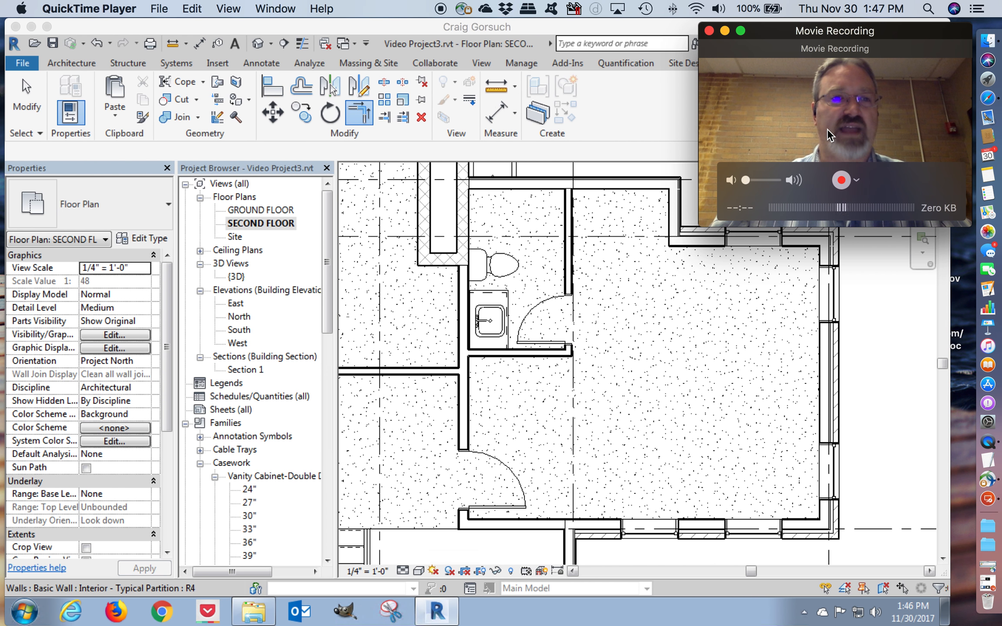
left_click_drag(828, 129, 824, 185)
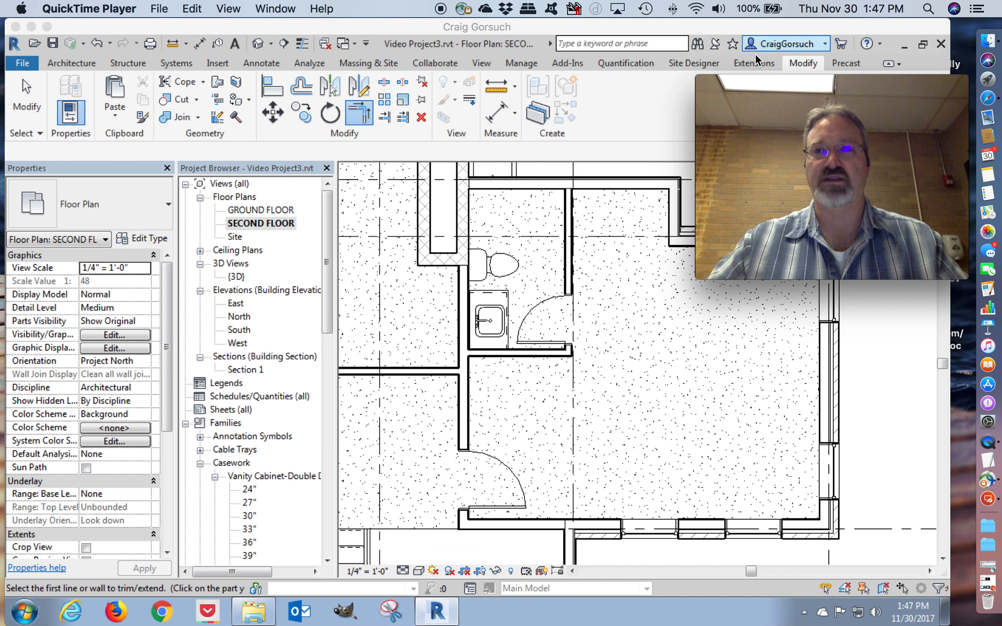
left_click(600, 330)
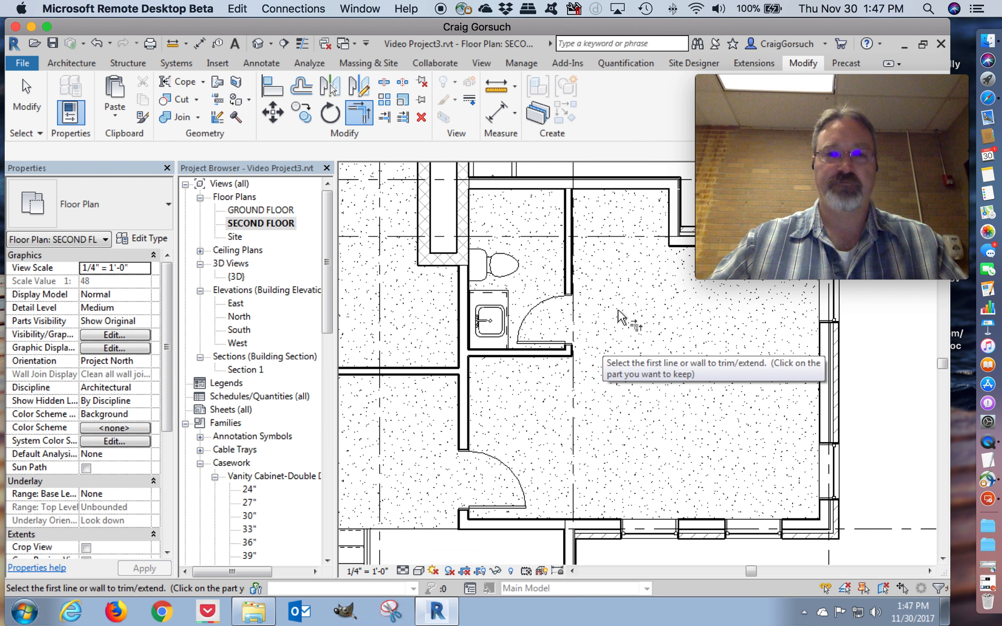
- Rehost the 24" x 24" casement window from the chimney wall to the bathroom's upper exterior wall, centered between chimney and partition
middle_click_drag(617, 357, 626, 464)
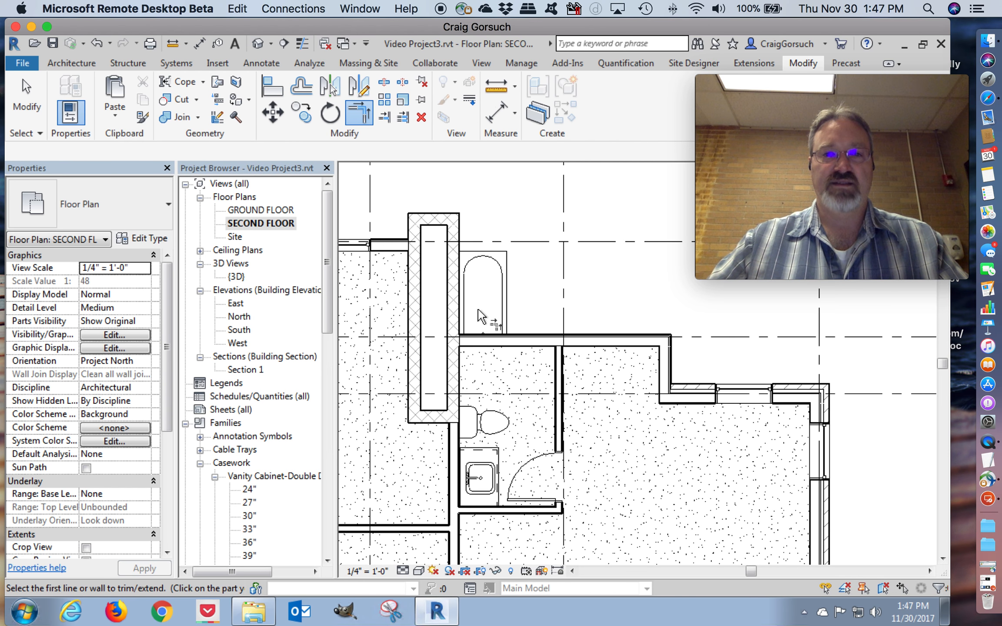
scroll(481, 316, "up", 2)
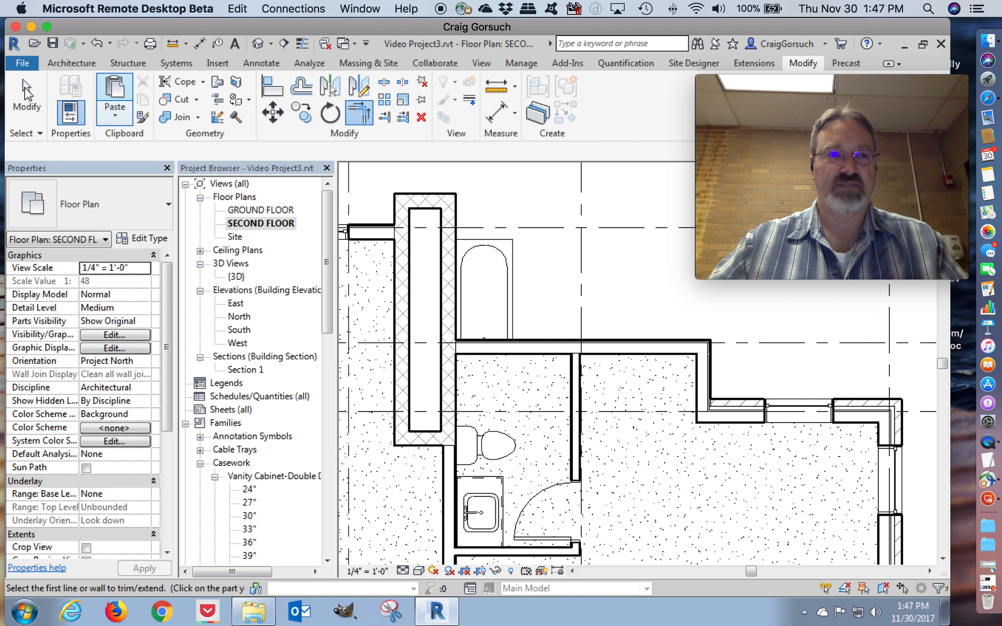
left_click(26, 100)
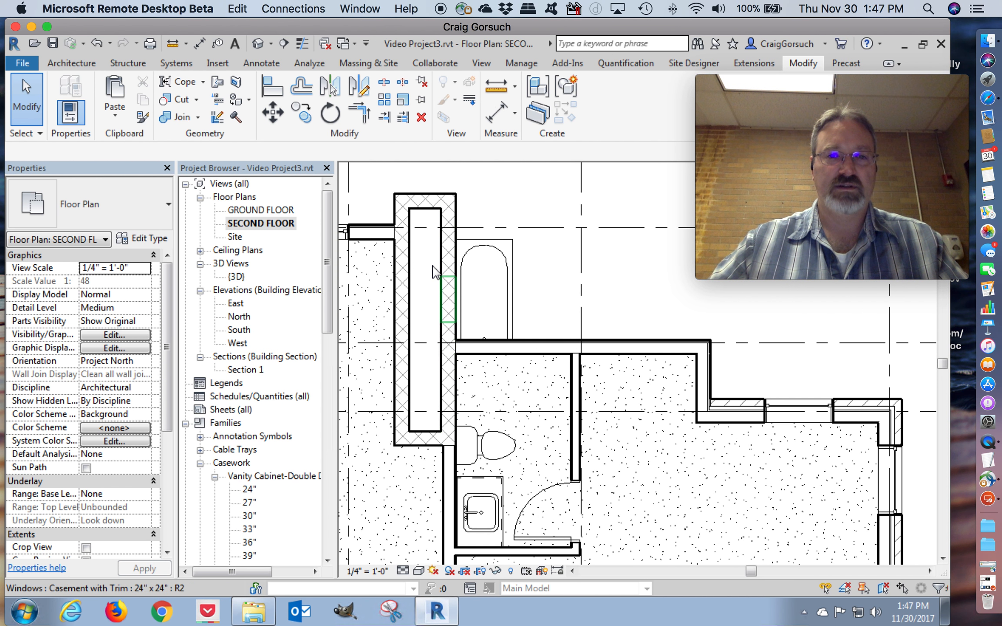
left_click_drag(424, 264, 473, 327)
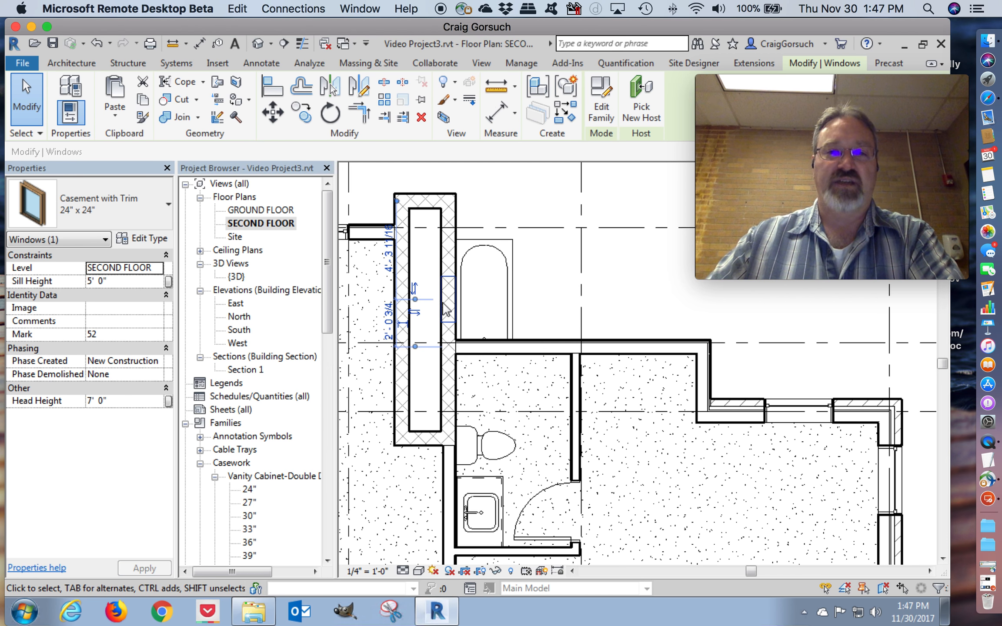
left_click(642, 111)
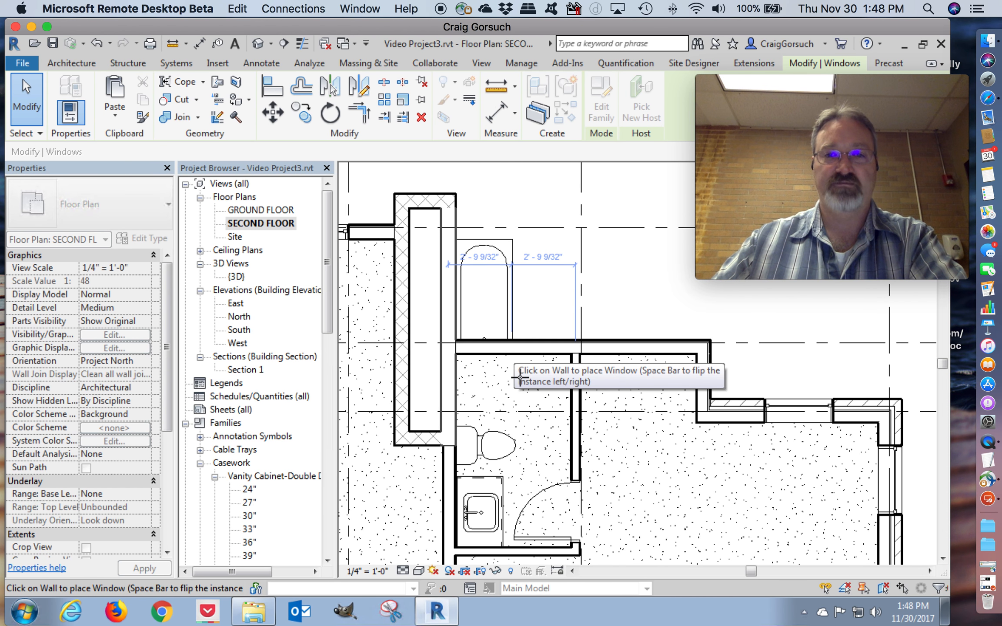
left_click(519, 376)
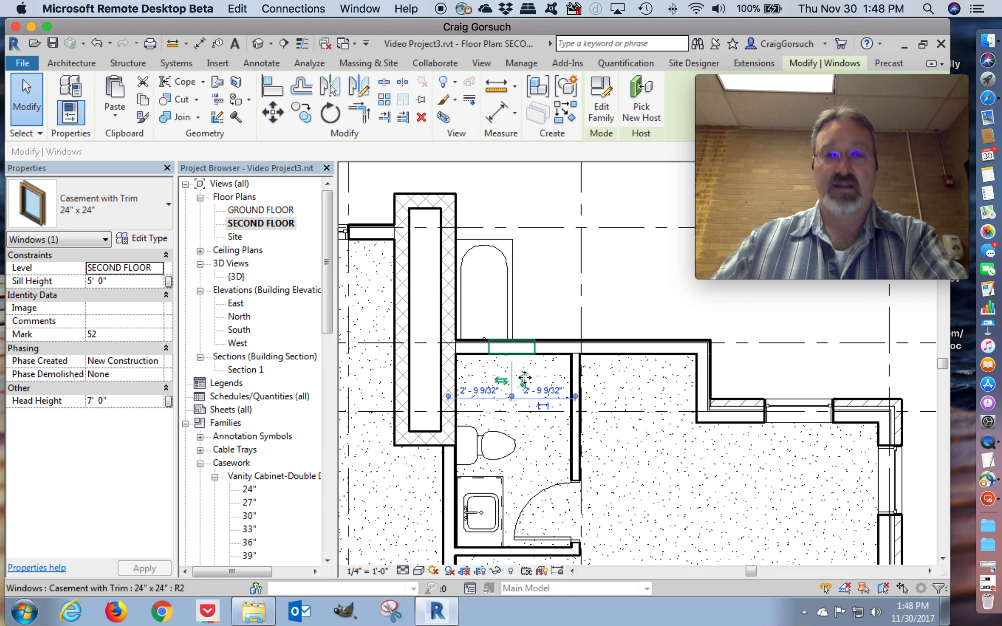
- Rehost the rectangular tub on the inside of the bathroom's upper exterior wall and shift it against the chimney's face
left_click(513, 257)
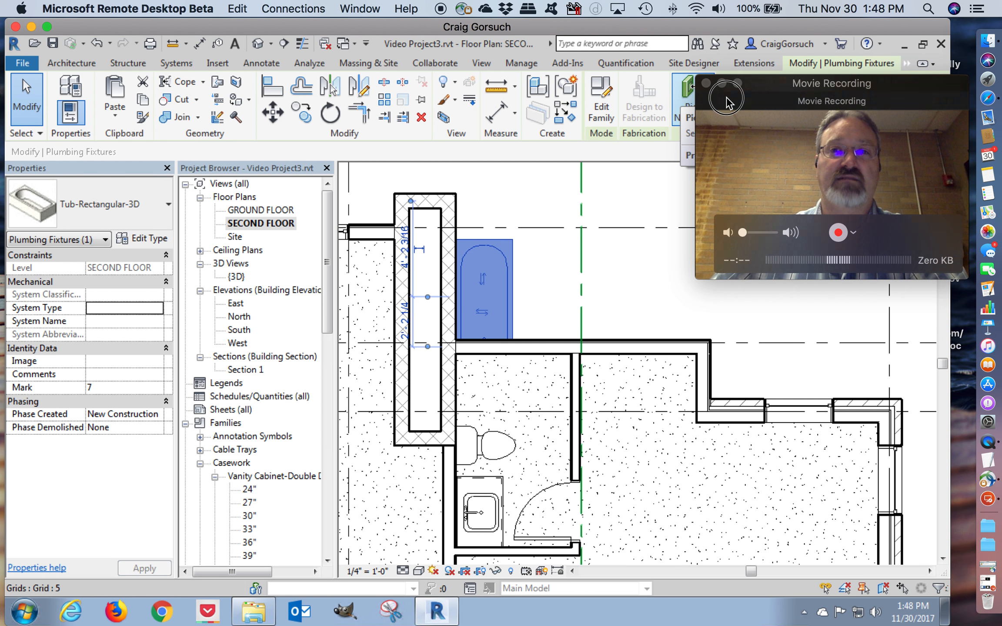
left_click(835, 219)
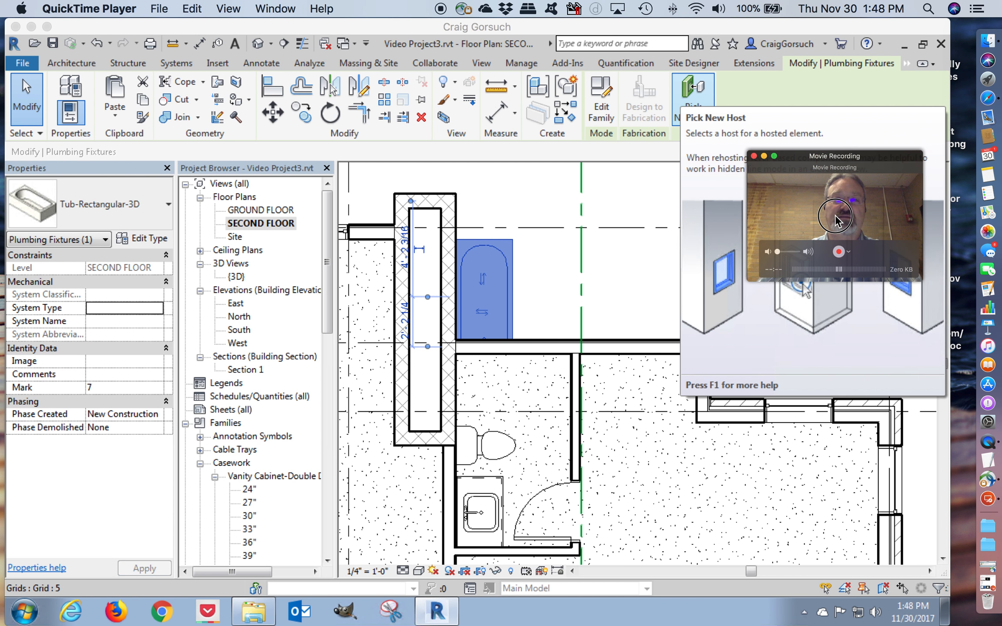
left_click(694, 89)
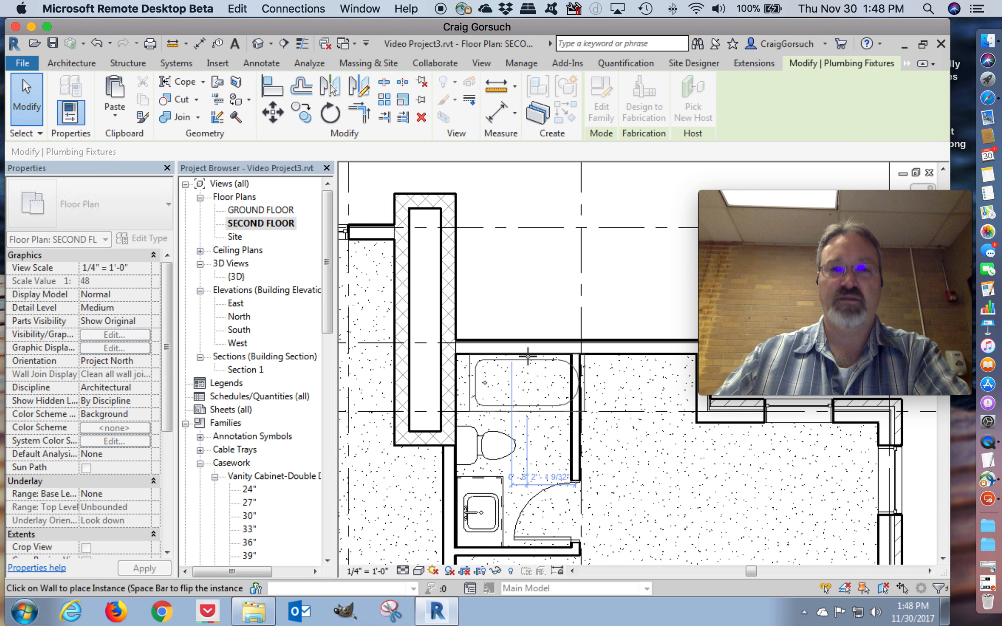
left_click(527, 356)
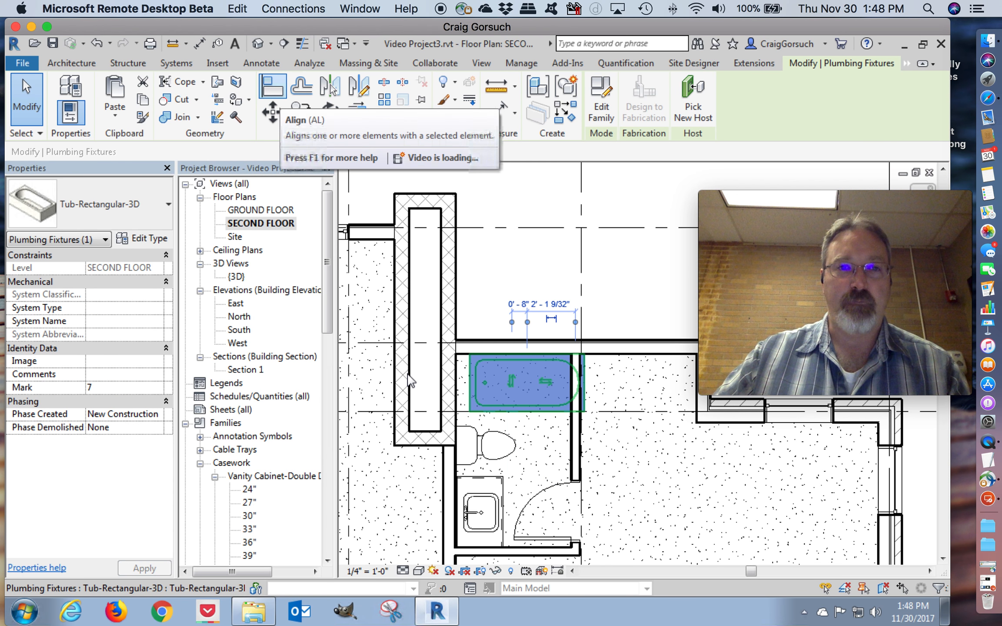
scroll(513, 394, "up", 3)
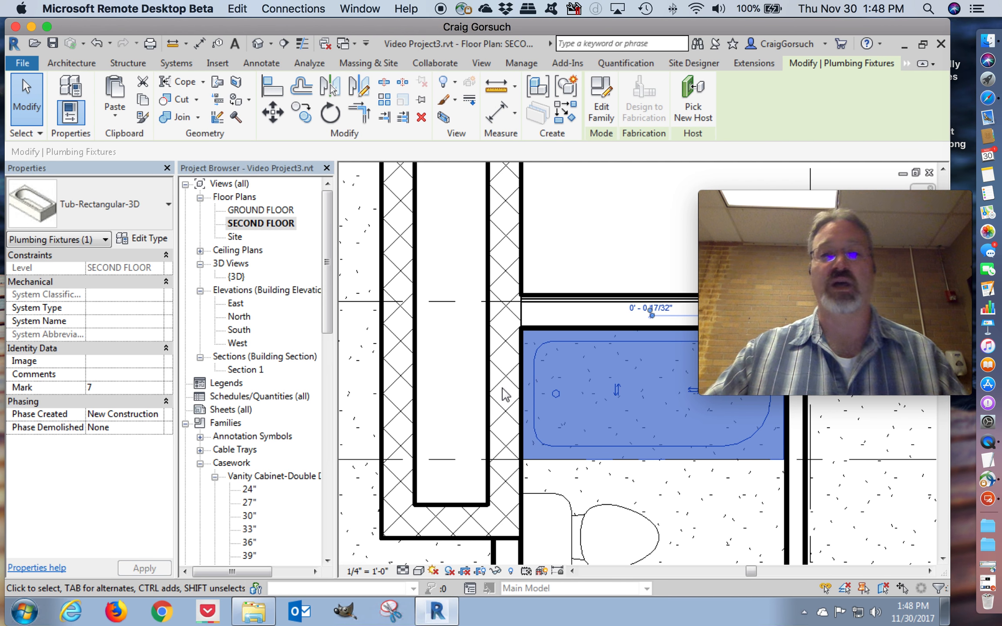
left_click(578, 248)
scroll(579, 247, "down", 1)
scroll(578, 246, "down", 5)
scroll(600, 229, "down", 4)
middle_click_drag(603, 230, 661, 288)
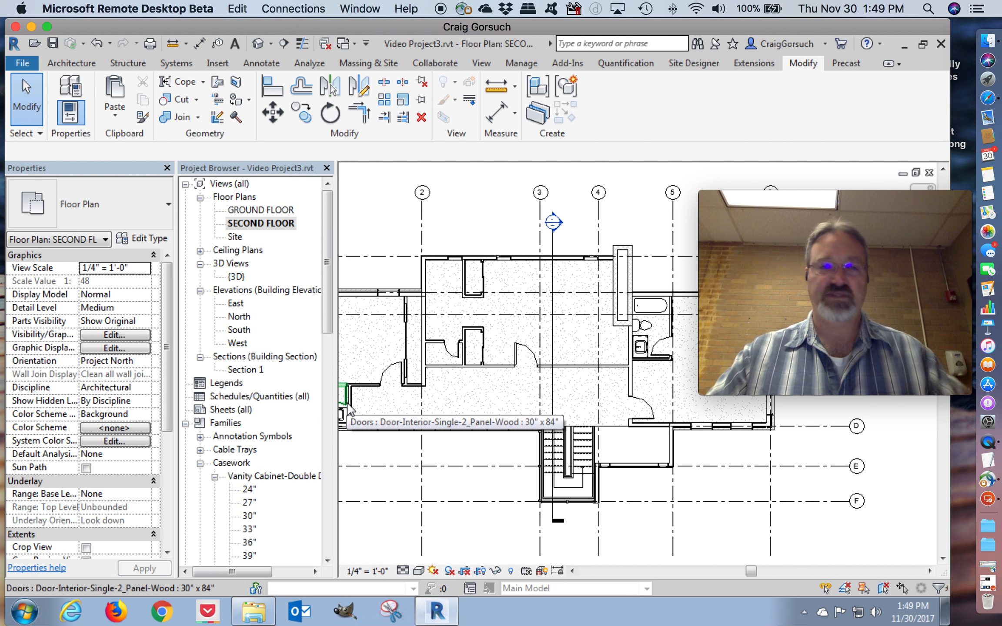
middle_click_drag(655, 340, 590, 341)
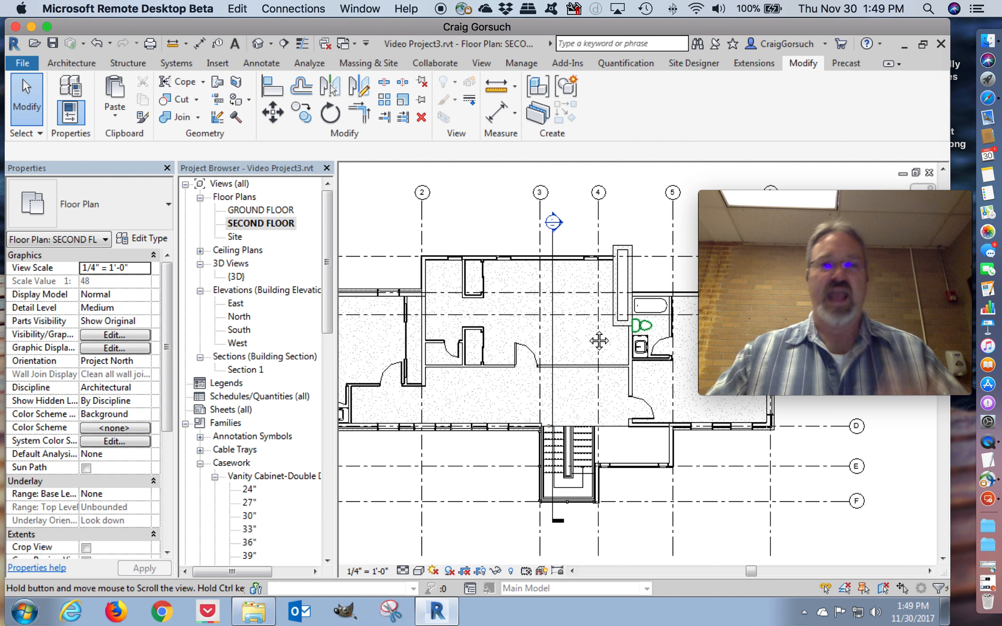
middle_click_drag(587, 347, 560, 351)
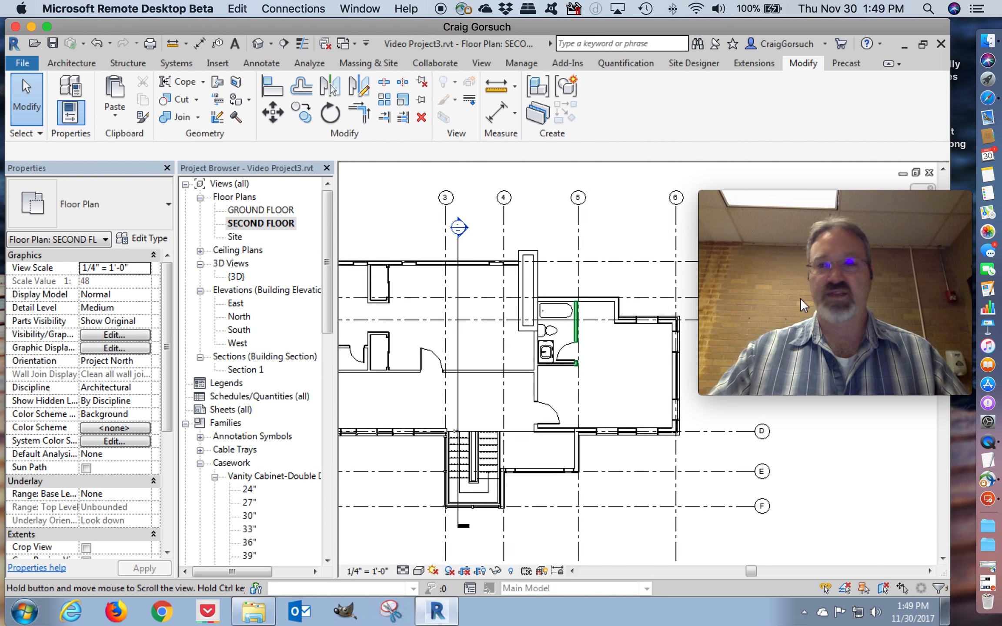
- Start another Interior - Typical Partition wall matching the bathroom's lower wall, trying a centerline-aligned run from the exterior wall's inside corner
left_click_drag(840, 298, 837, 177)
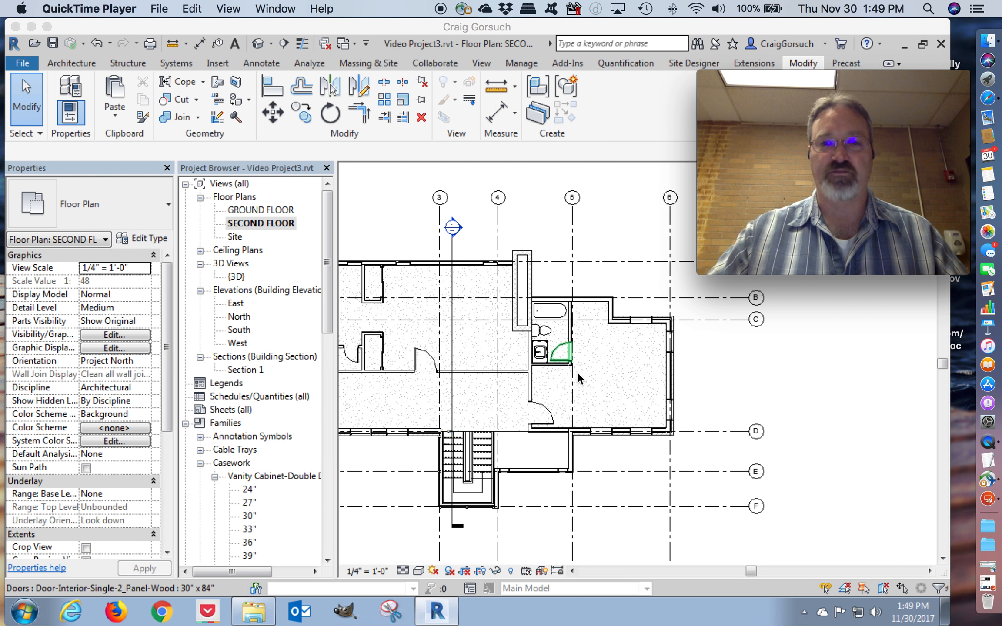
scroll(560, 358, "up", 3)
left_click(606, 372)
scroll(608, 378, "up", 2)
middle_click_drag(660, 398, 645, 445)
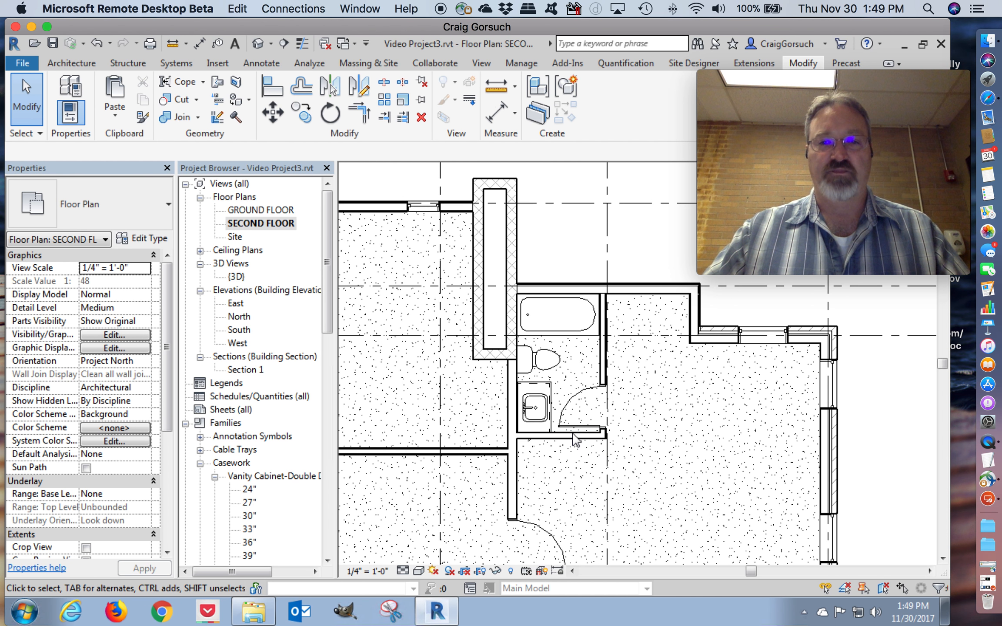
left_click(562, 461)
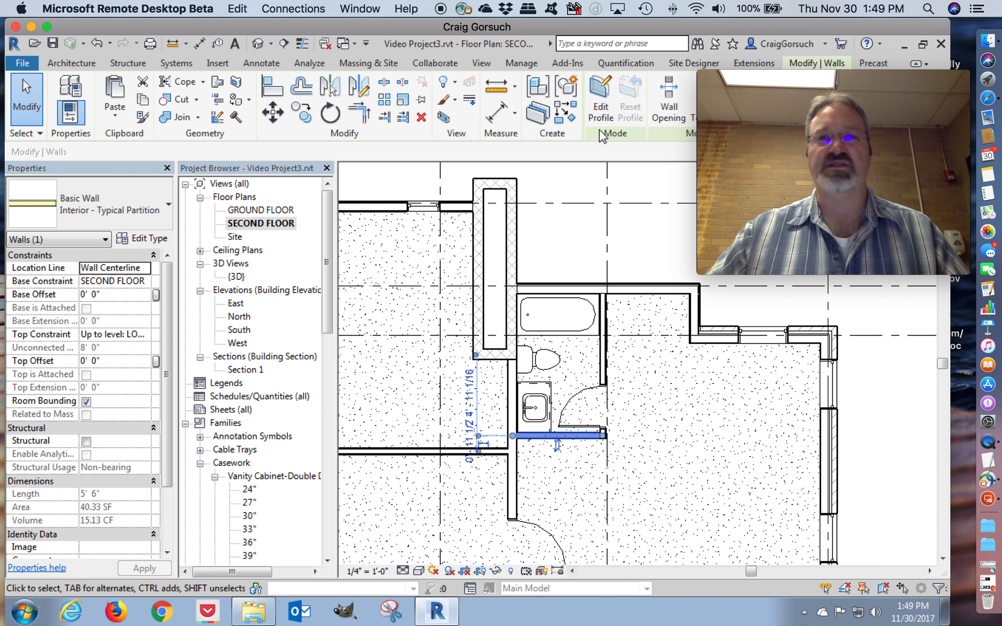
left_click(573, 118)
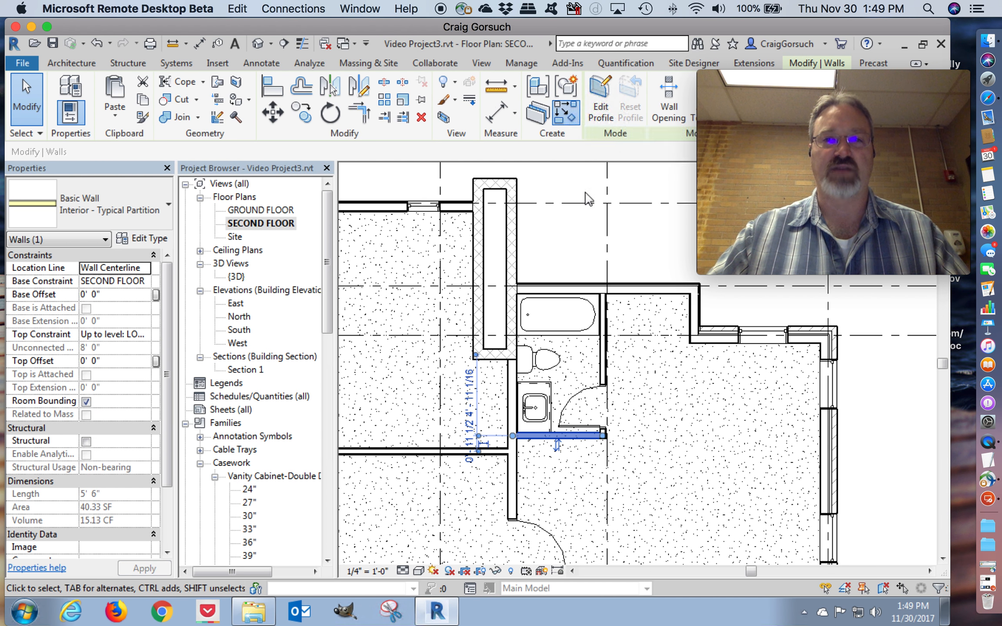
scroll(633, 359, "up", 3)
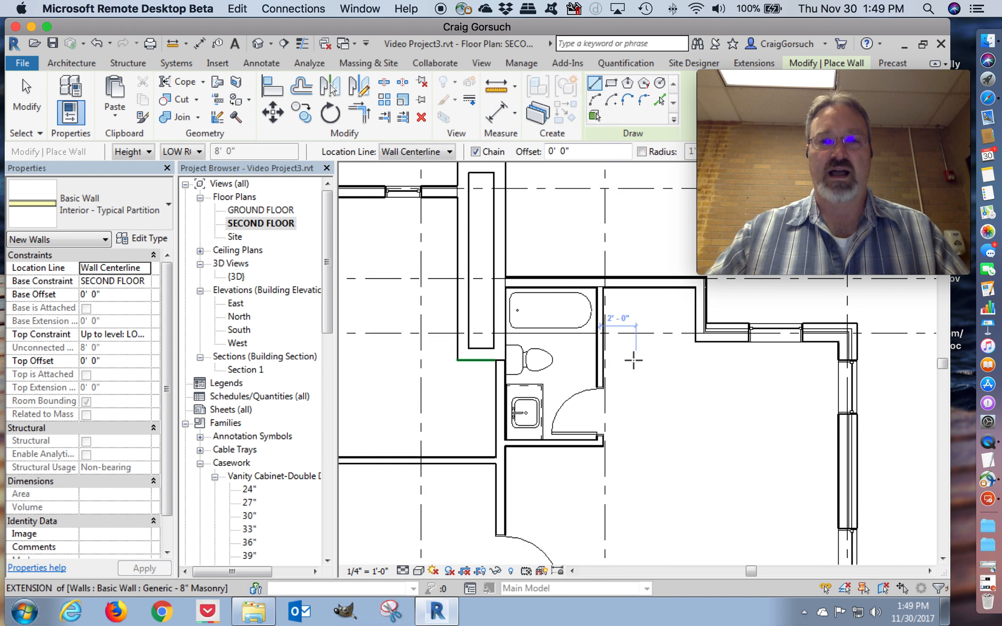
scroll(680, 360, "up", 2)
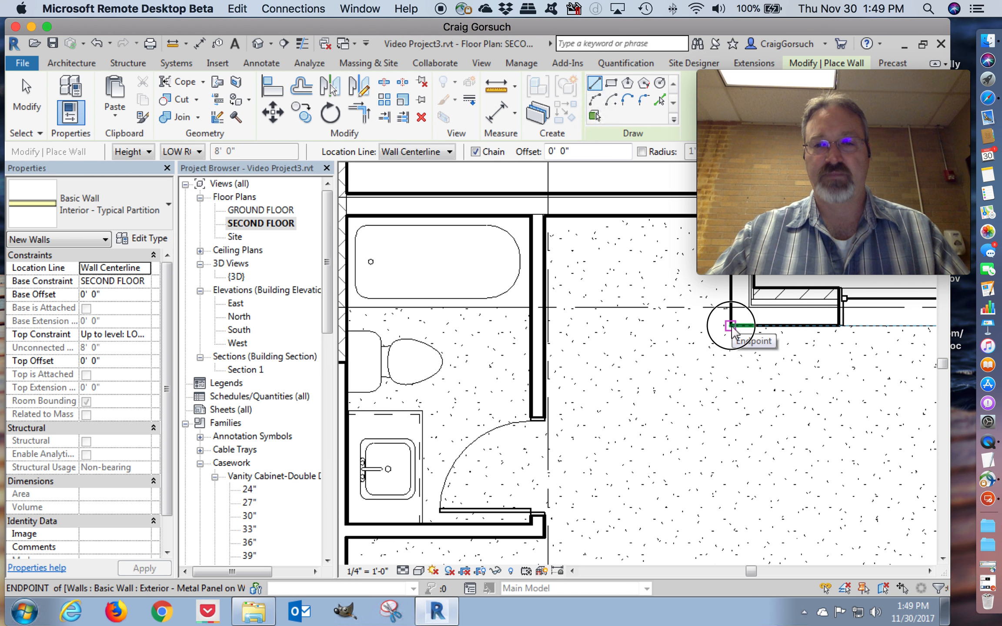
left_click(730, 326)
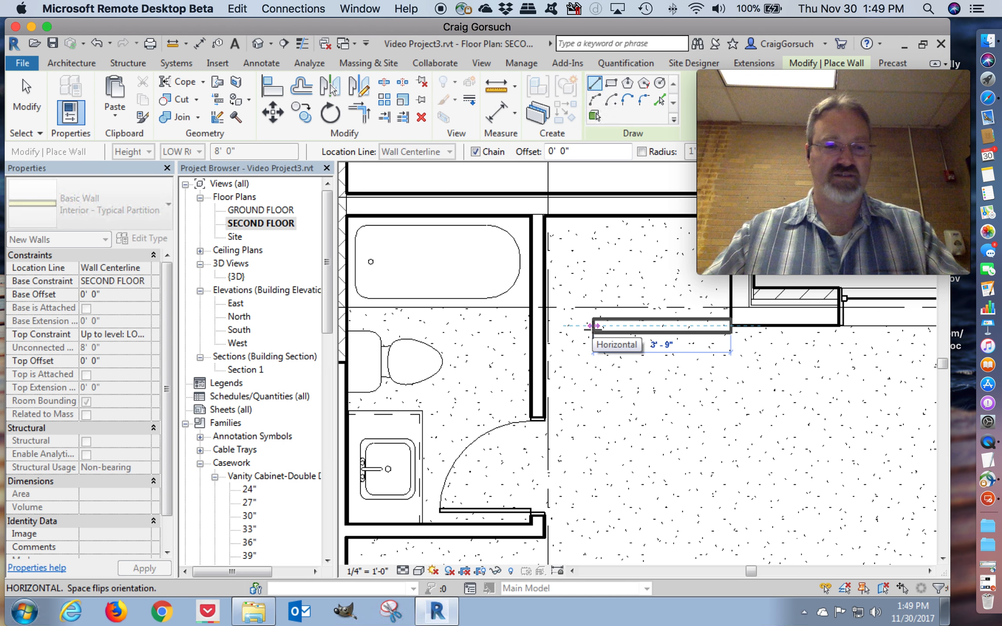
key("Escape")
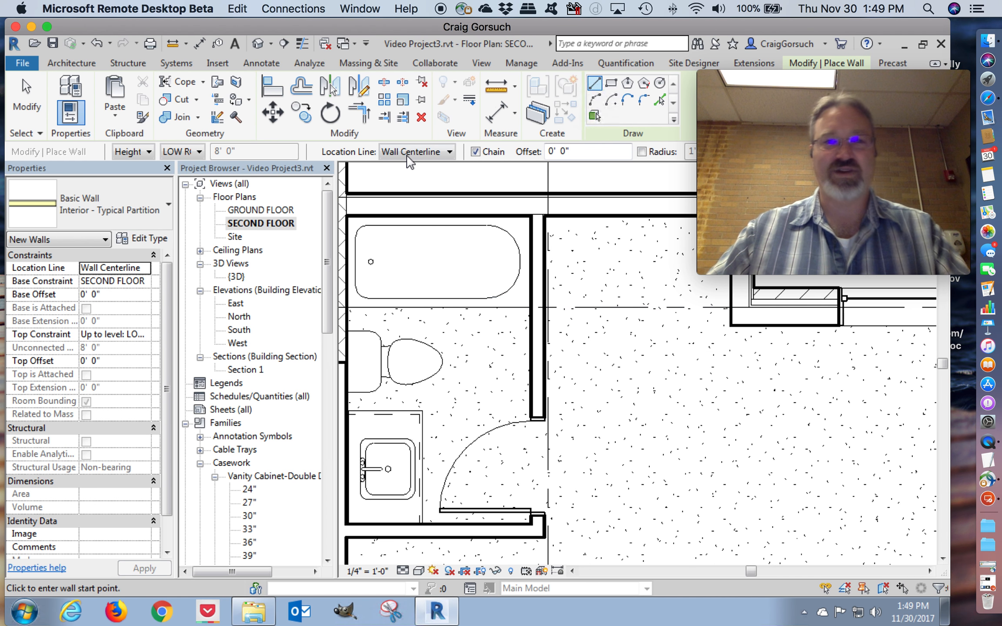
- Draw the closet wall with location line Finish Face: Interior from the exterior wall's inside corner to the bathroom partition, flipped to the closet side
left_click(410, 152)
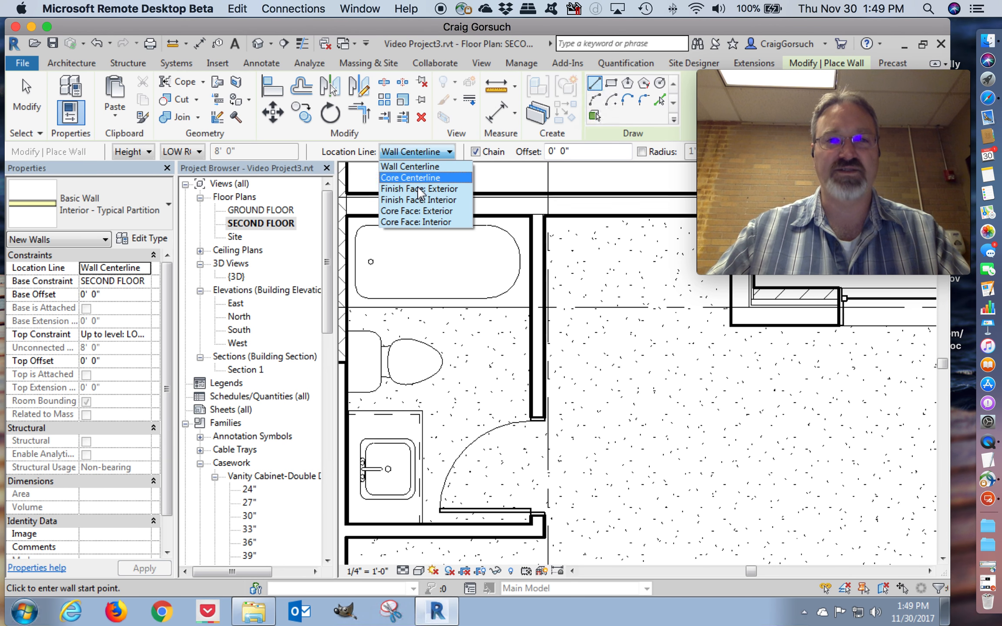
left_click(415, 201)
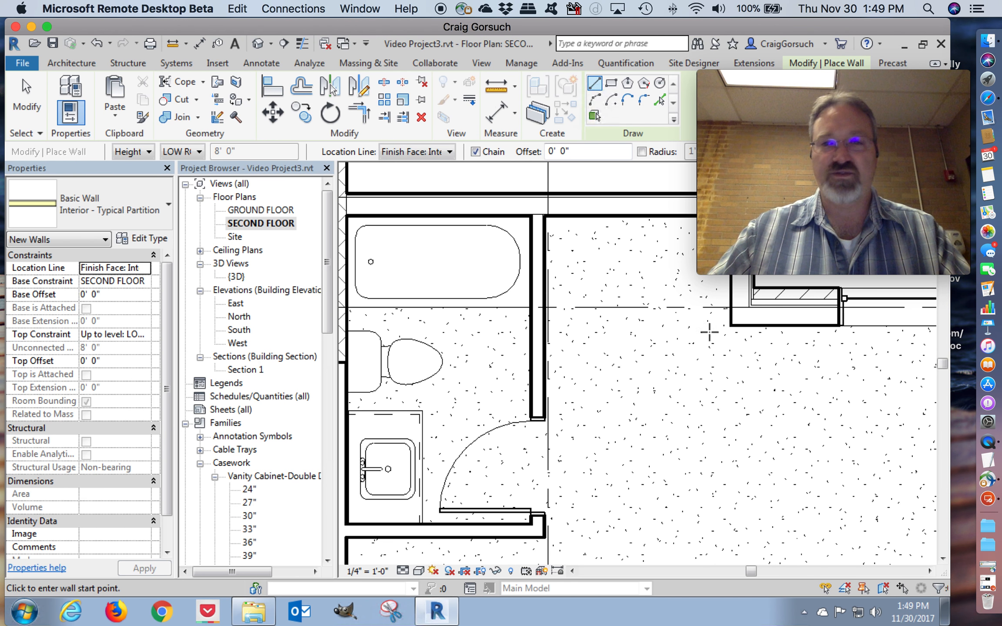
left_click(732, 327)
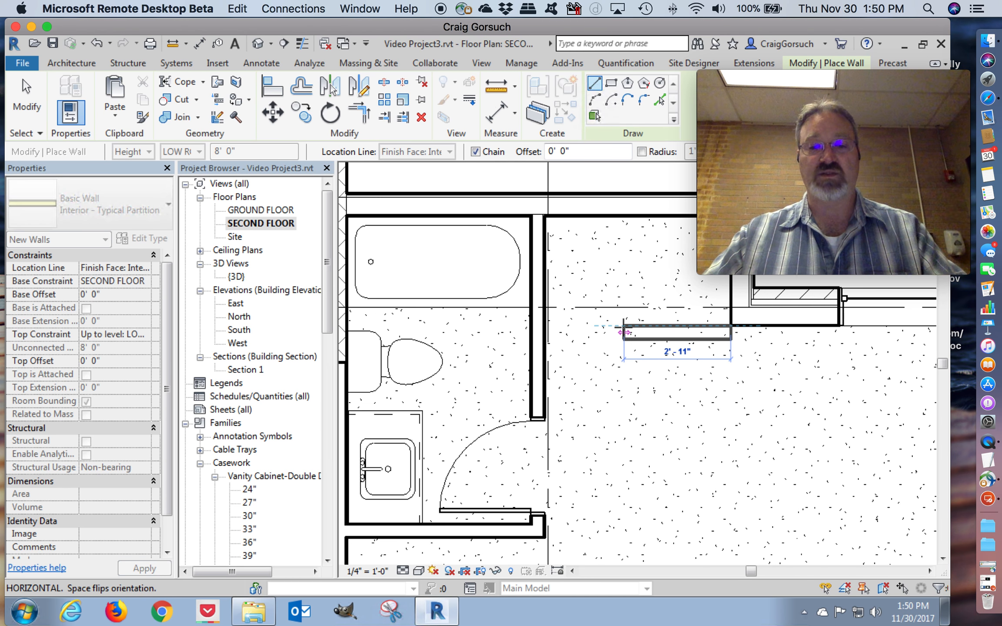
key("space")
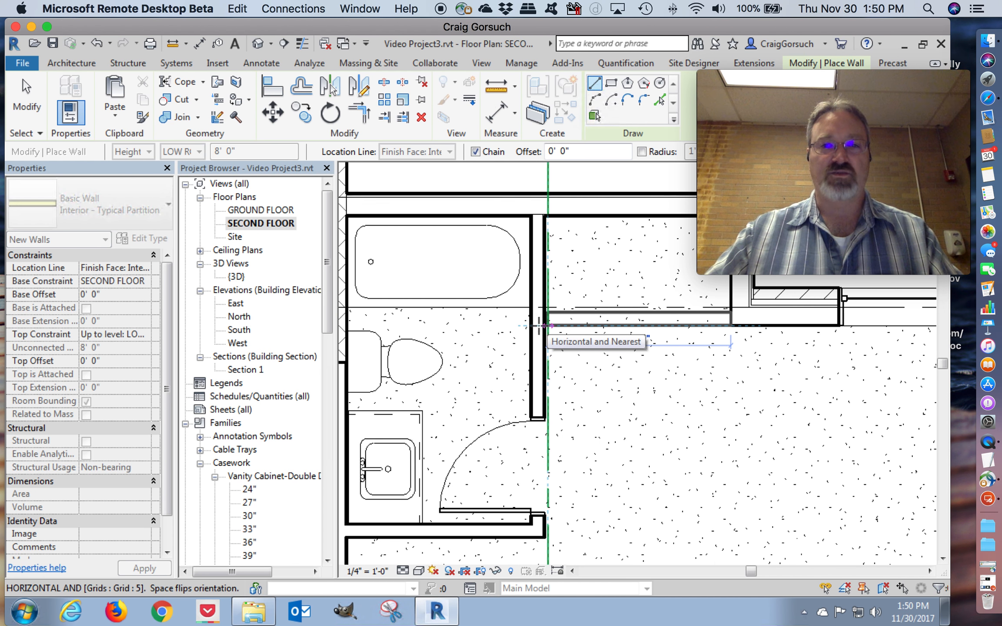
left_click(562, 346)
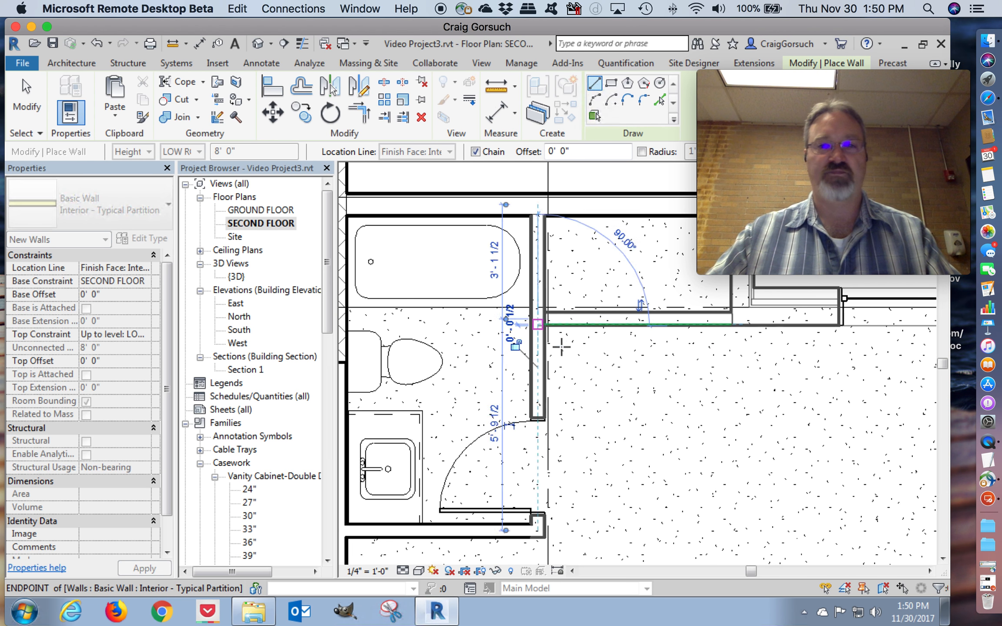
key("Escape")
key("Escape")
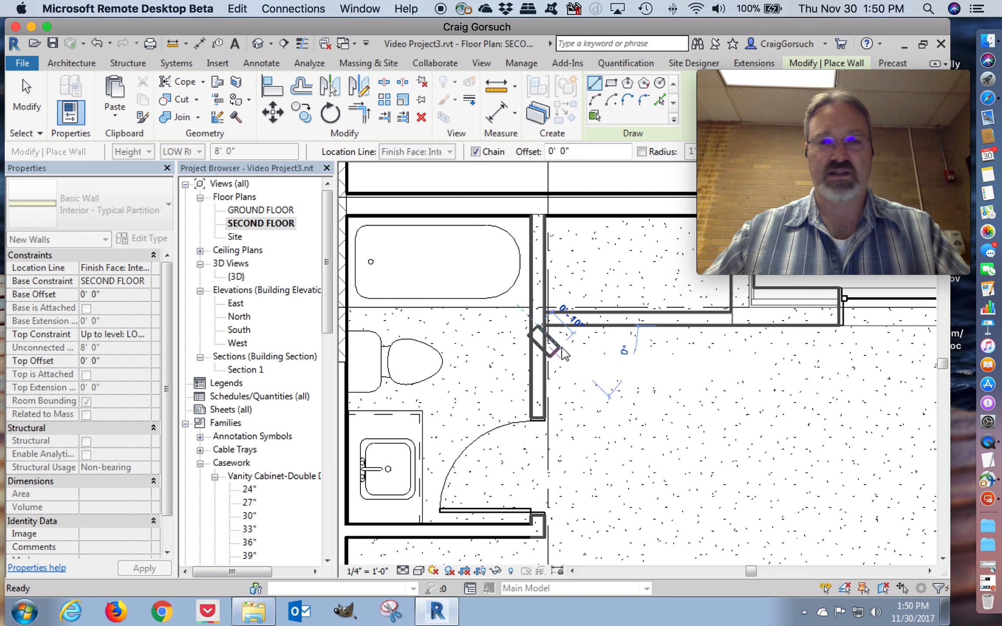
- Place a 48" x 84" double-sliding two-panel wood door, like the existing closet's, in the new closet wall beside the bathroom
scroll(667, 463, "down", 4)
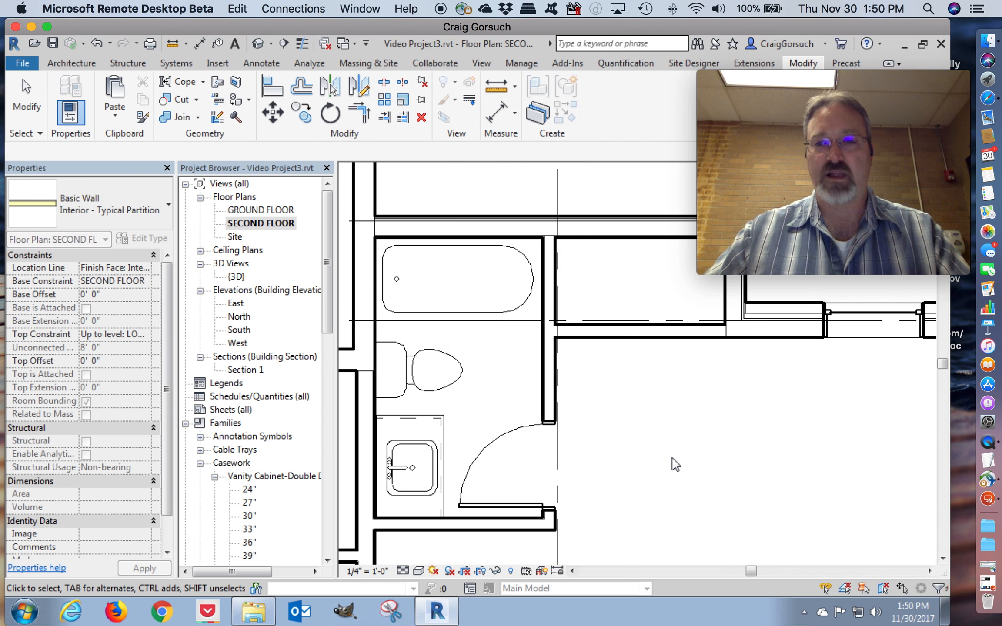
middle_click_drag(699, 400, 821, 419)
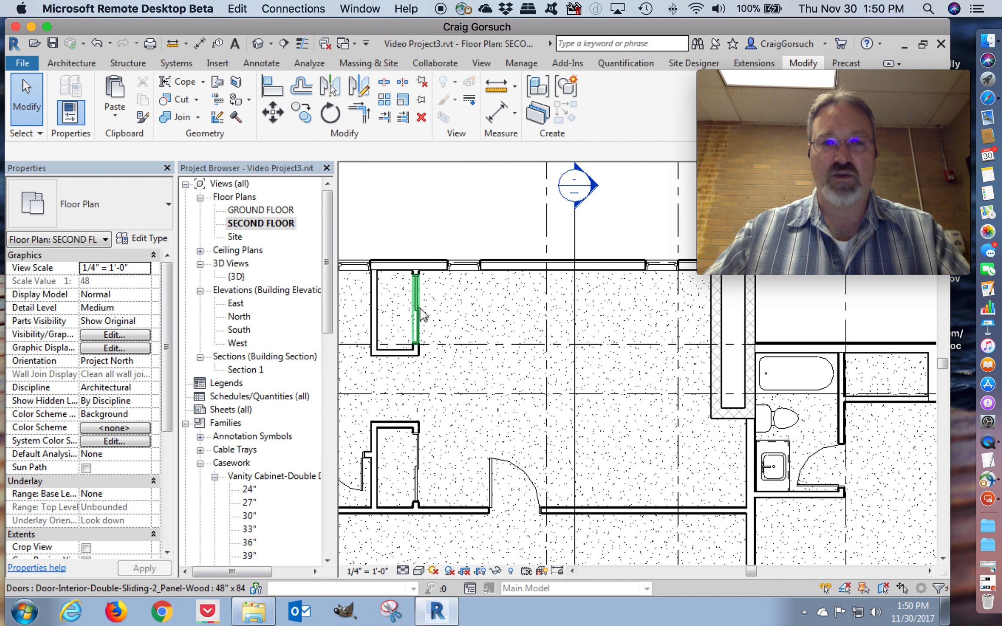
left_click(422, 314)
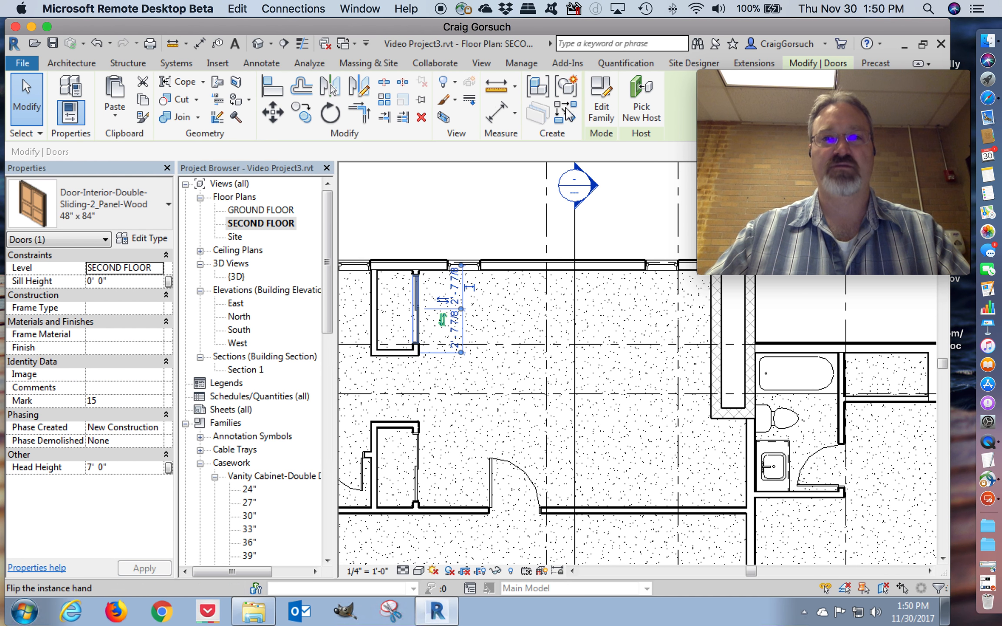
left_click(565, 113)
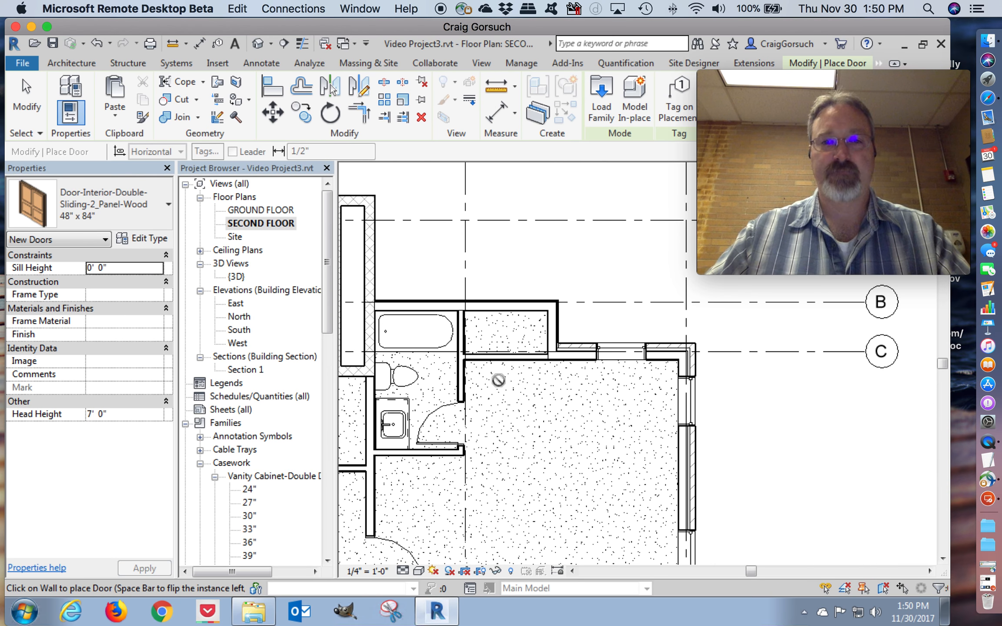
scroll(499, 379, "up", 4)
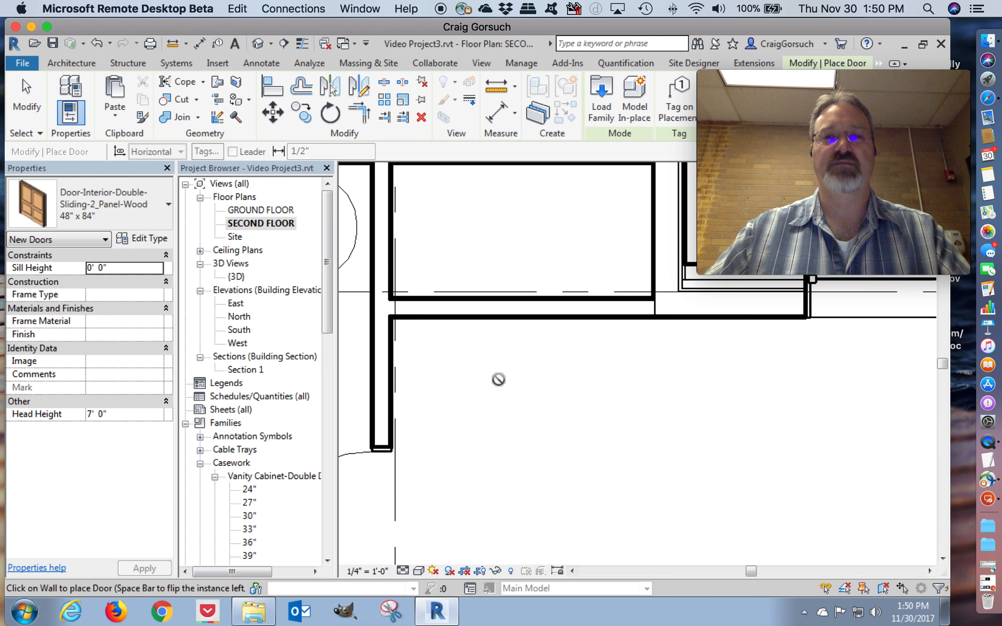
left_click(523, 317)
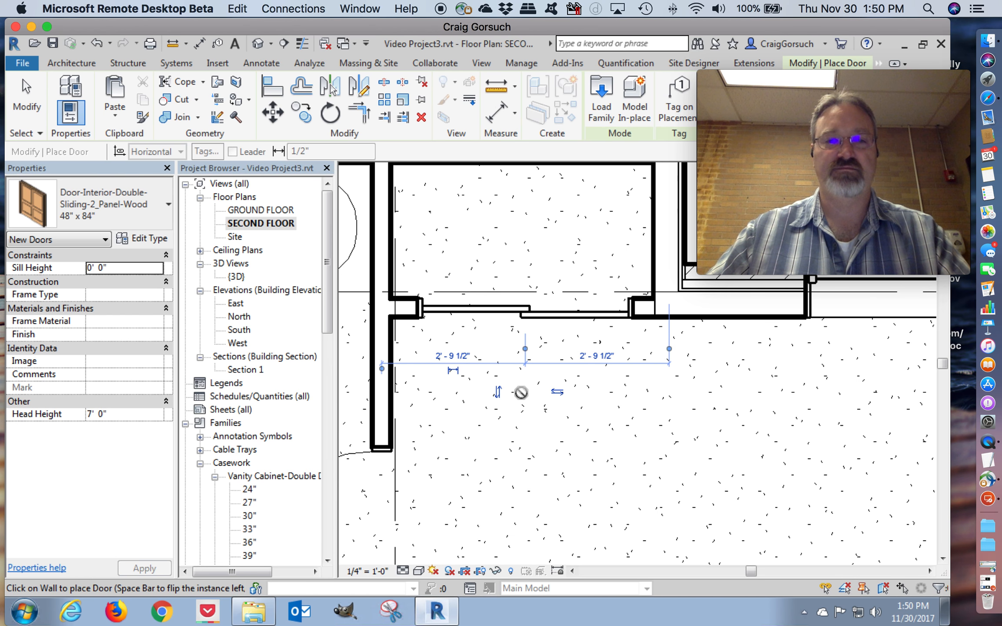
key("Escape")
key("Escape")
scroll(565, 470, "down", 3)
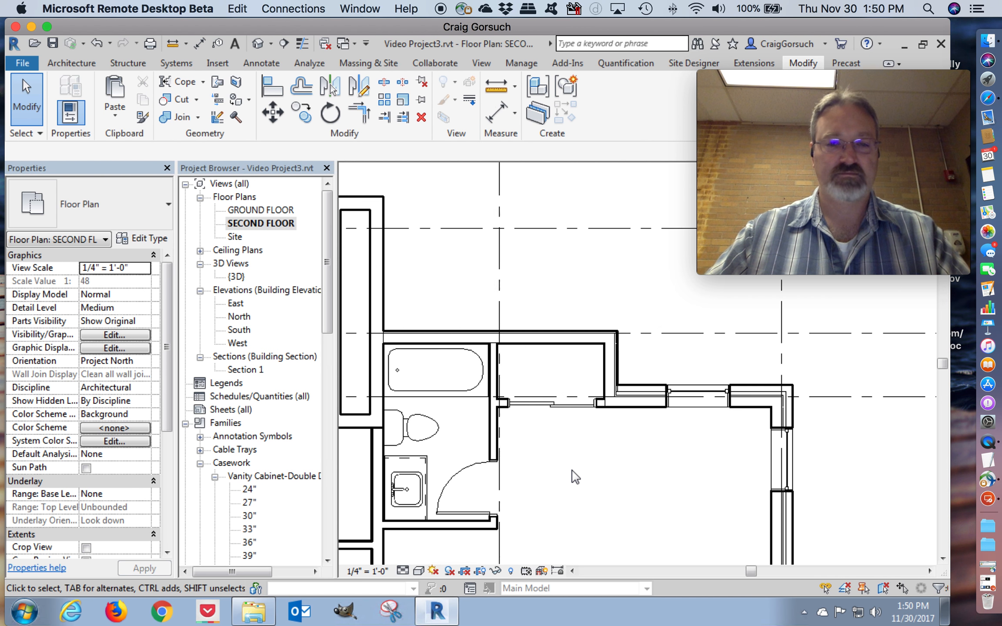
middle_click(572, 470)
middle_click(573, 470)
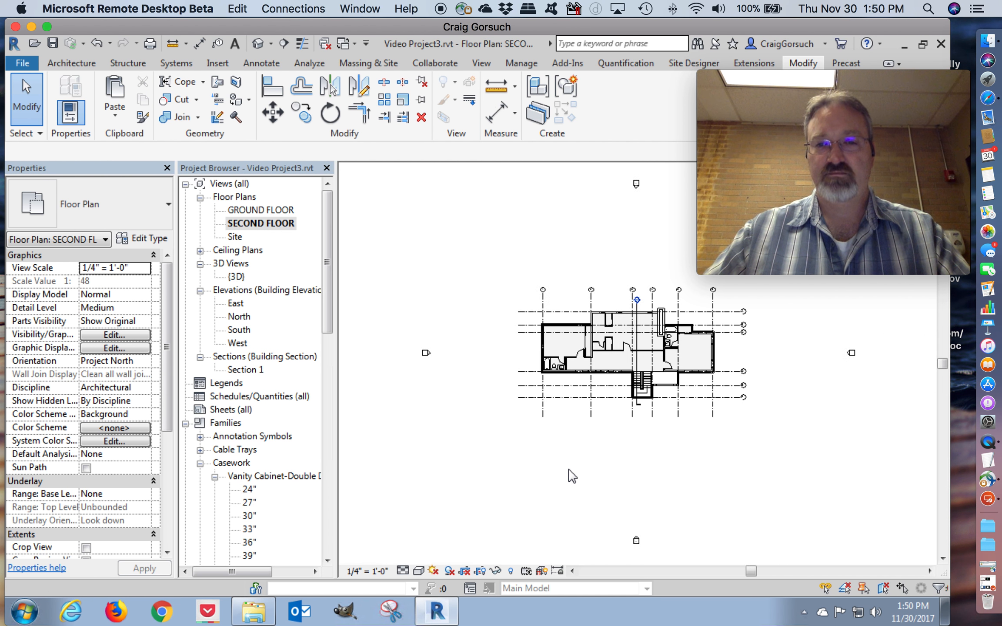
scroll(633, 371, "up", 1)
scroll(636, 375, "up", 5)
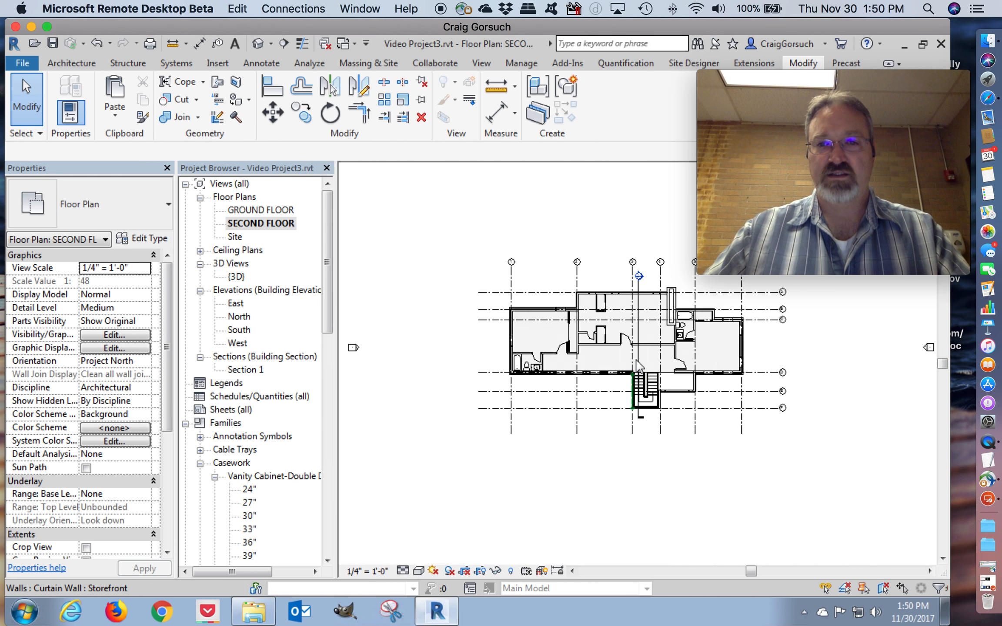
middle_click_drag(662, 379, 678, 435)
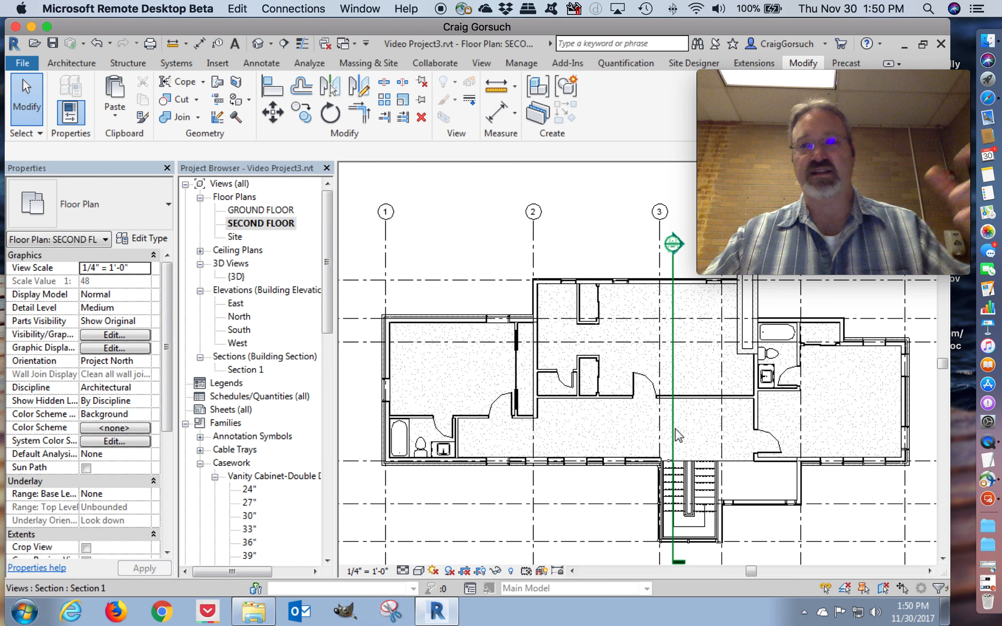